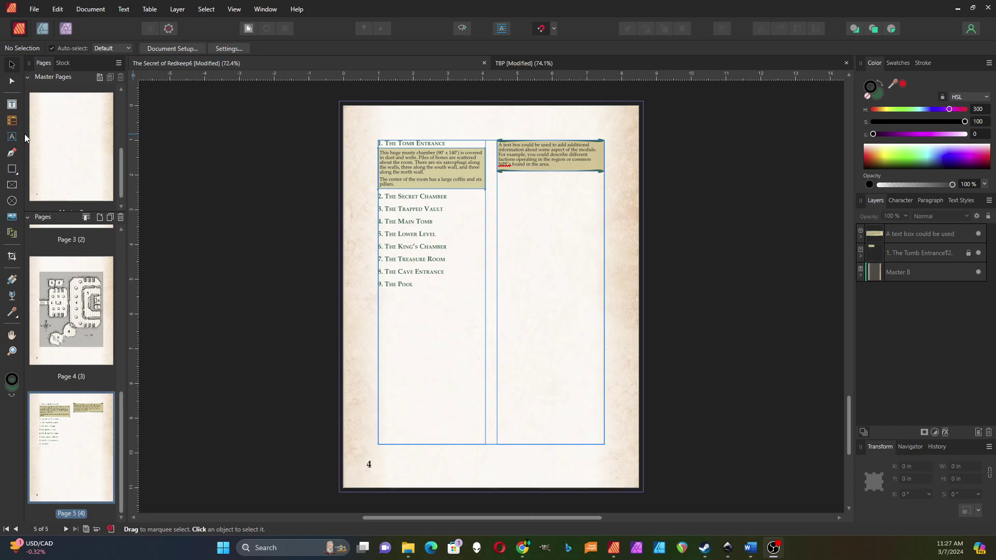
Draw a two-column table, about 3.083 × 1.865 in, below the sidebar text box
{"action": "left_click", "coordinate": [11, 121]}
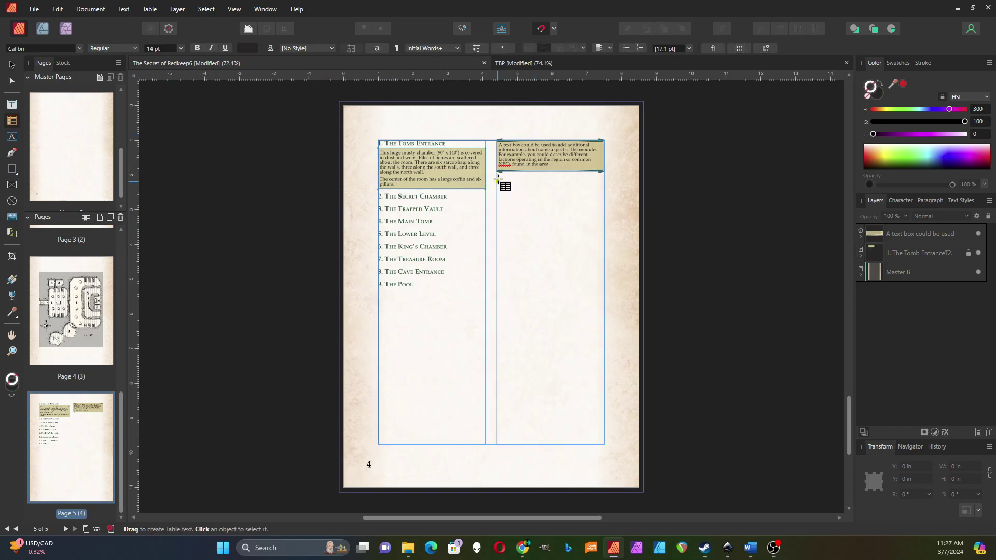
{"action": "left_click_drag", "start_coordinate": [497, 182], "coordinate": [605, 249]}
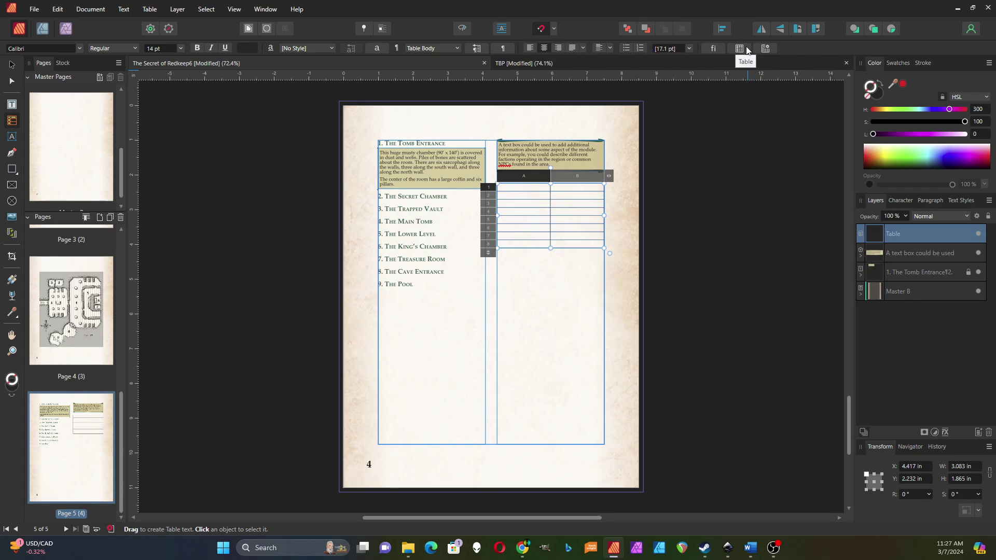
Apply the green-banded Format 2 table format to the new table, accept its editor, and deselect
{"action": "left_click", "coordinate": [768, 49]}
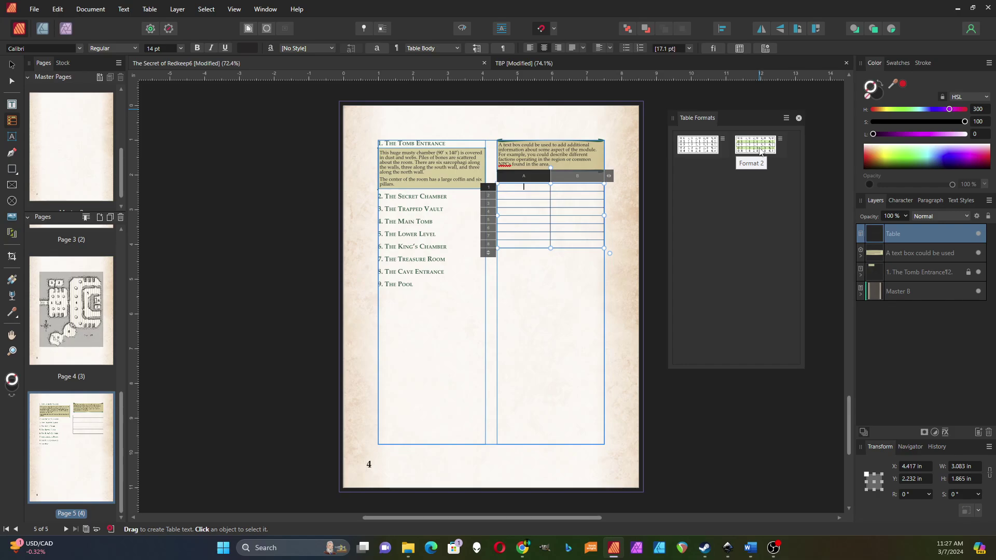
{"action": "left_click", "coordinate": [760, 150]}
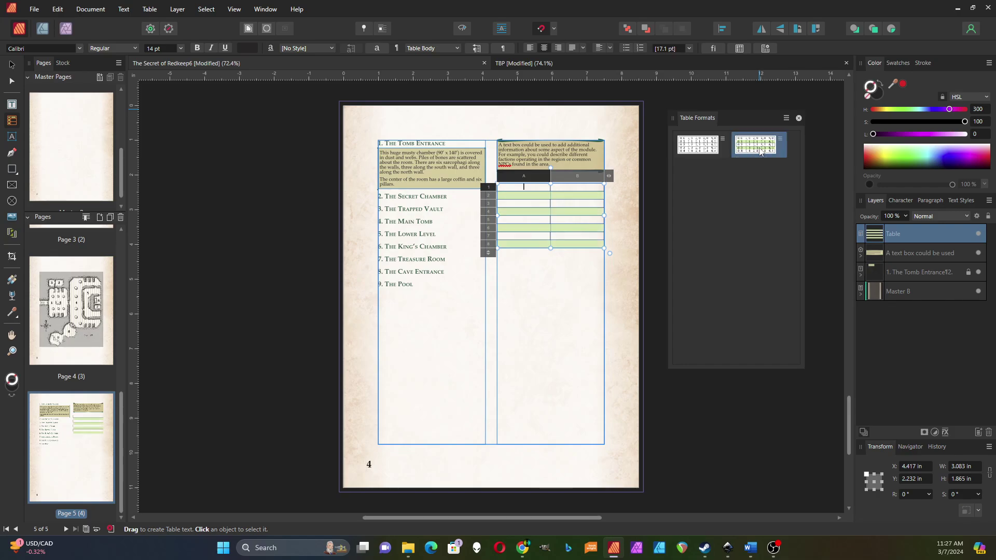
{"action": "double_click", "coordinate": [759, 150]}
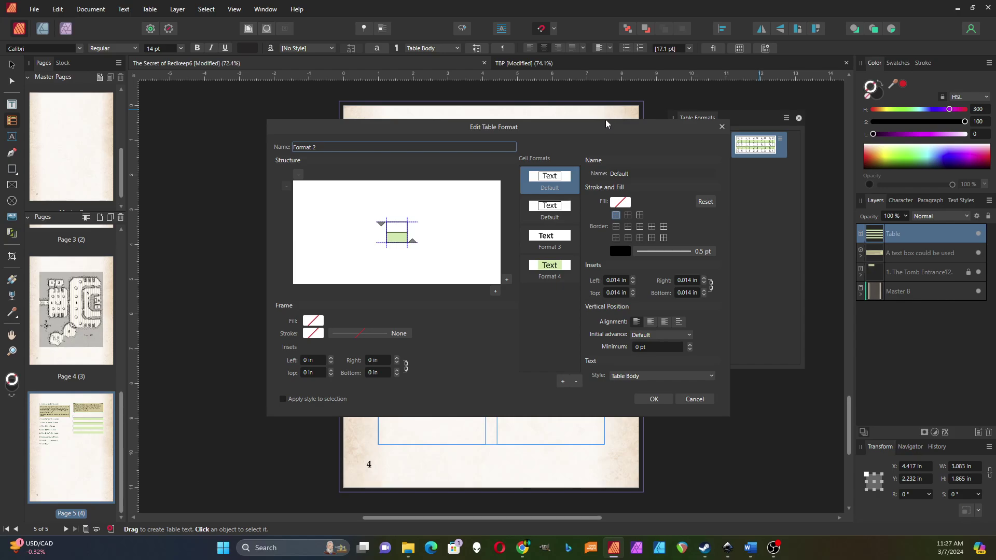
{"action": "left_click_drag", "start_coordinate": [603, 130], "coordinate": [630, 149]}
{"action": "left_click", "coordinate": [681, 419]}
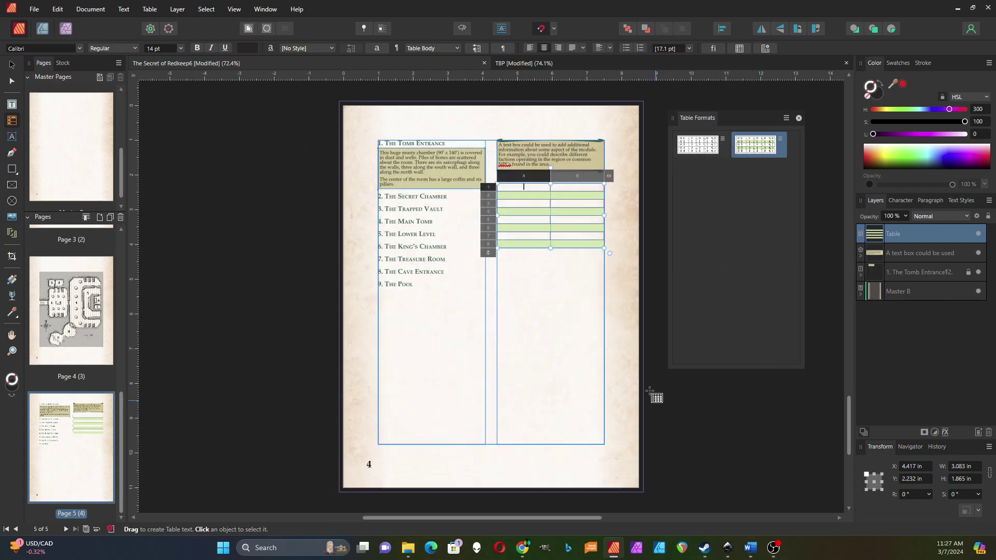
{"action": "key", "text": "v"}
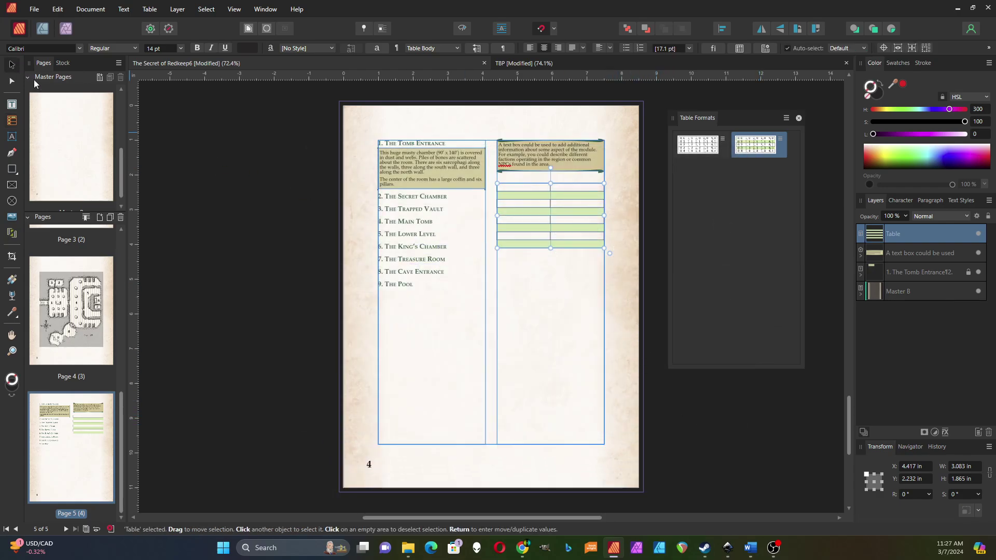
{"action": "left_click", "coordinate": [623, 307]}
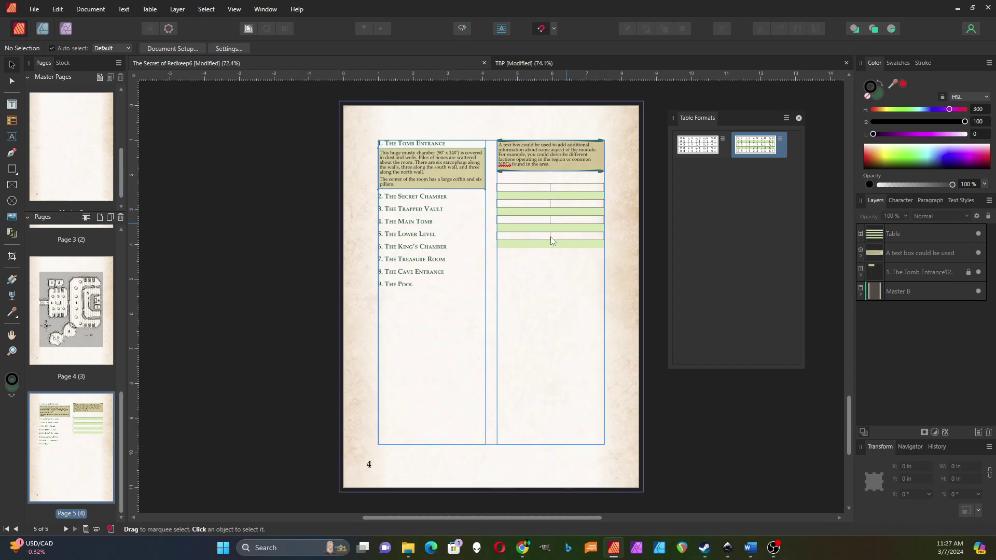
Review Format 2's Format 4, Default and Format 3 cell formats, then accept the table format
{"action": "double_click", "coordinate": [743, 151]}
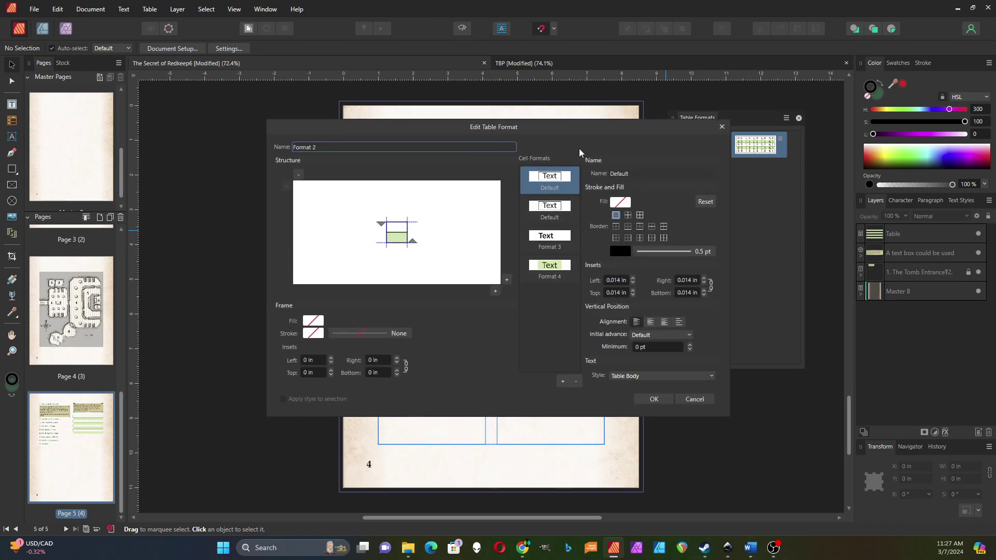
{"action": "left_click_drag", "start_coordinate": [580, 122], "coordinate": [616, 270]}
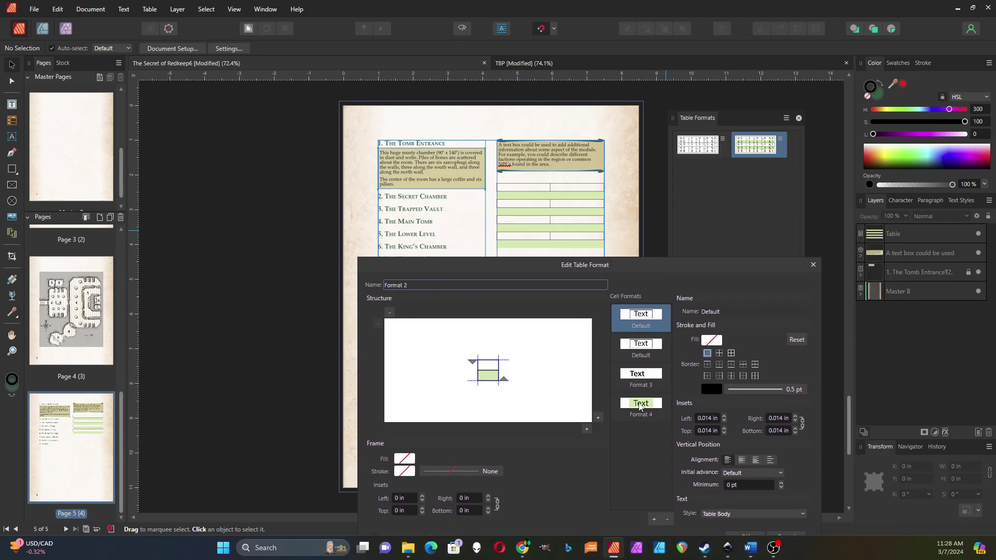
{"action": "left_click", "coordinate": [486, 376]}
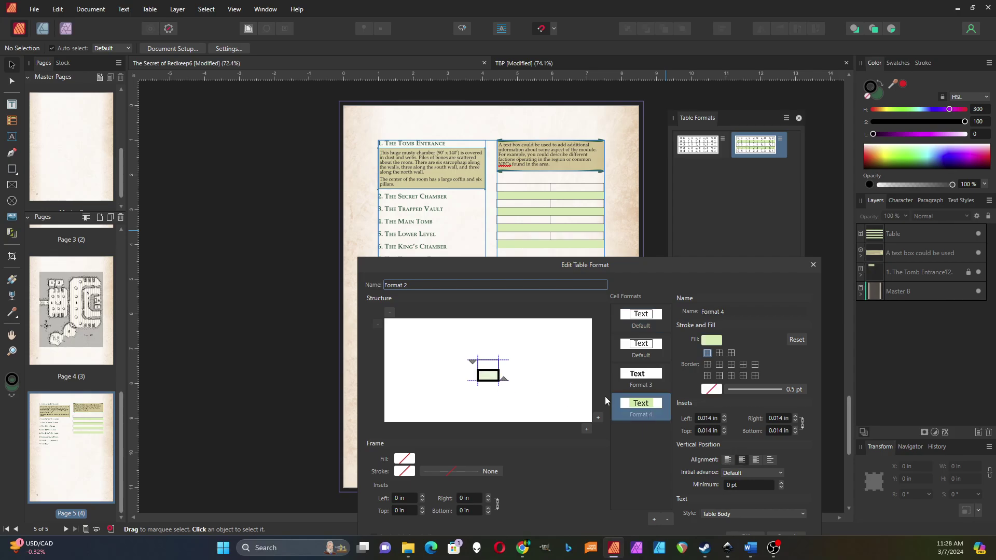
{"action": "left_click", "coordinate": [487, 366]}
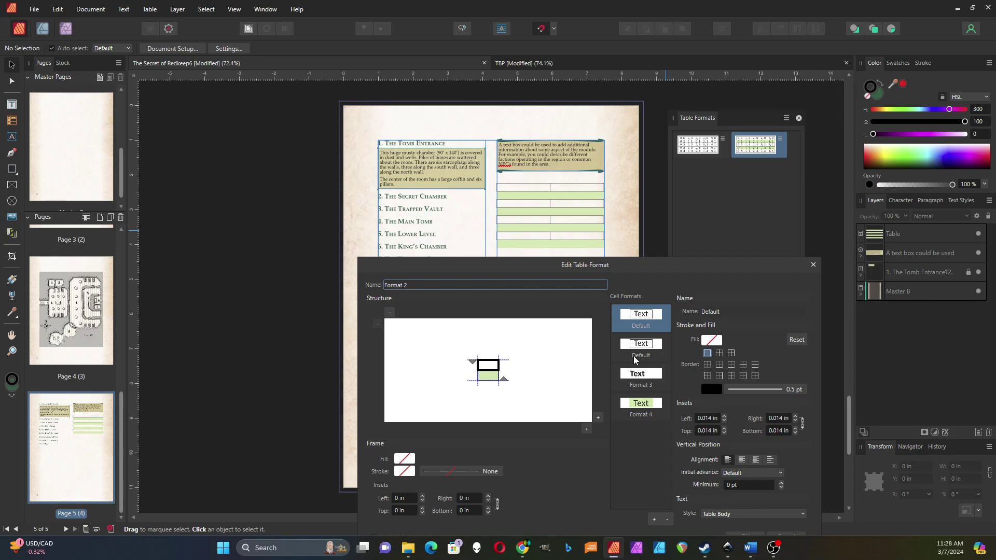
{"action": "left_click", "coordinate": [639, 380]}
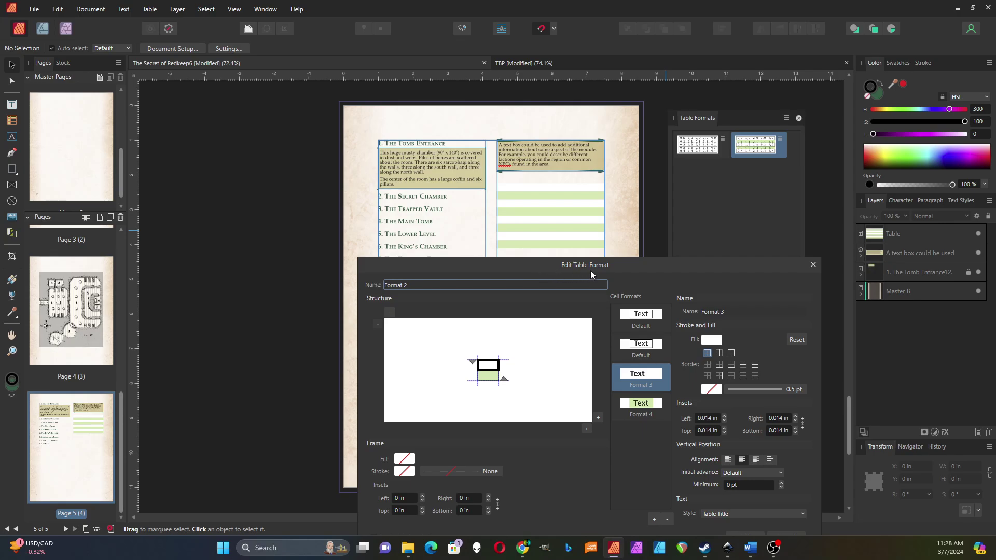
{"action": "left_click_drag", "start_coordinate": [596, 267], "coordinate": [552, 248]}
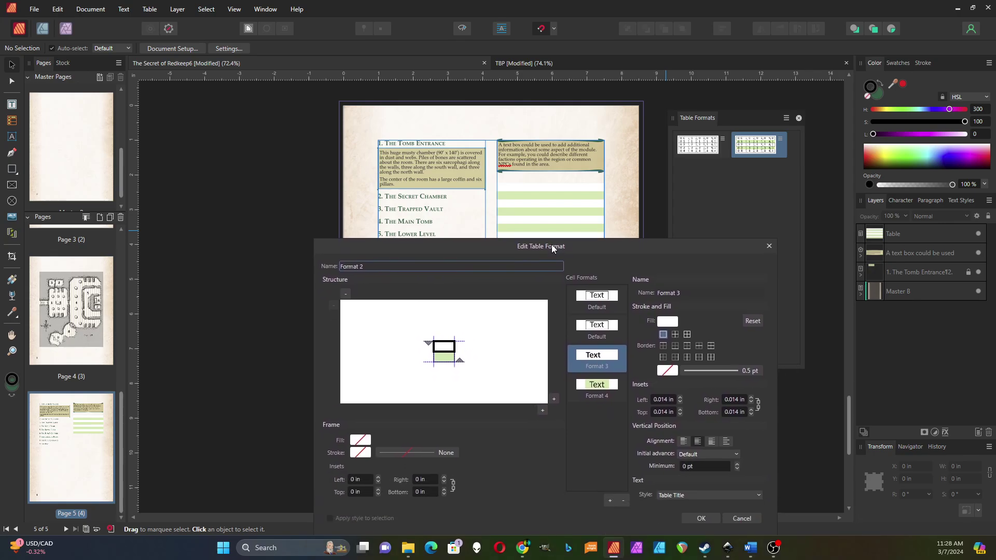
{"action": "left_click", "coordinate": [701, 518]}
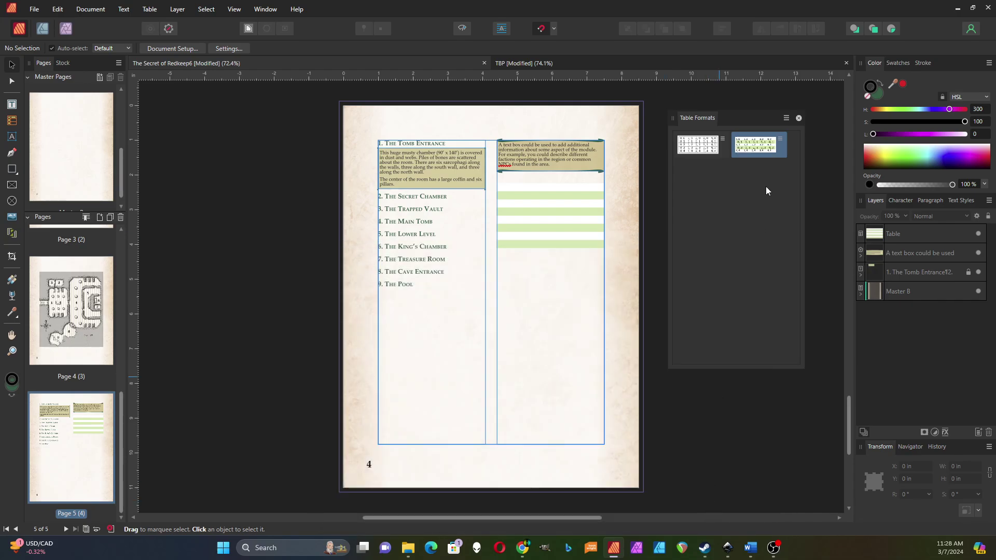
Create an editable copy of Format 2 named 'Format 3'
{"action": "right_click", "coordinate": [749, 151]}
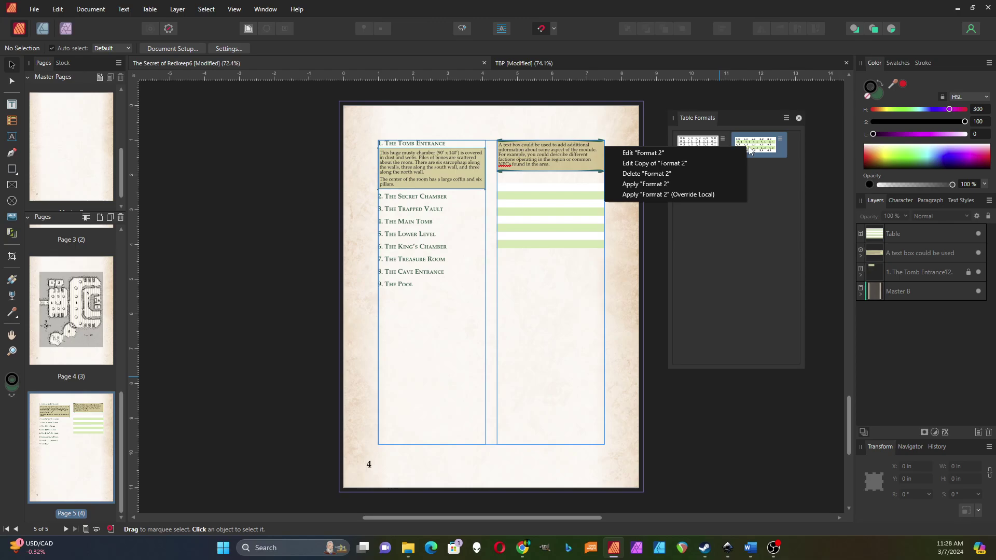
{"action": "left_click", "coordinate": [647, 163]}
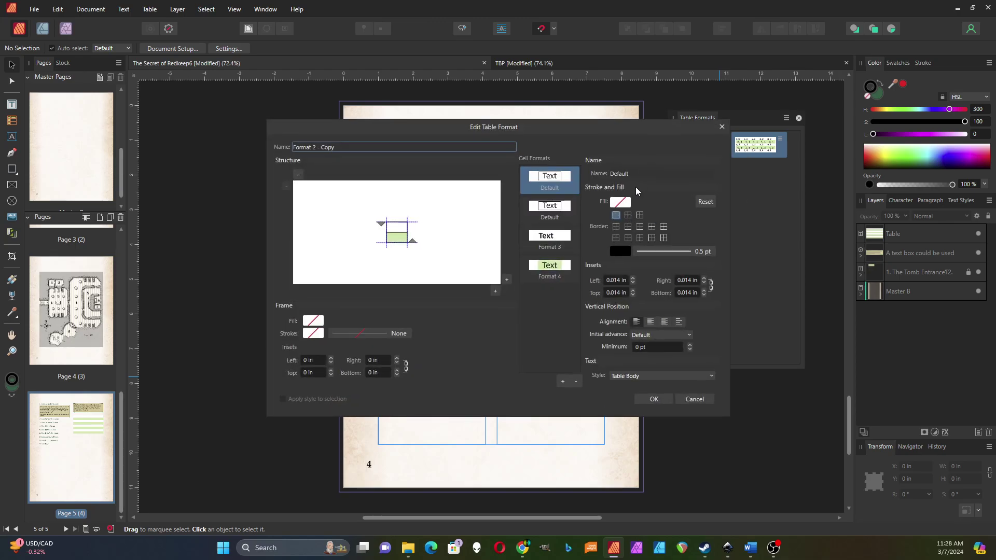
{"action": "left_click", "coordinate": [341, 147]}
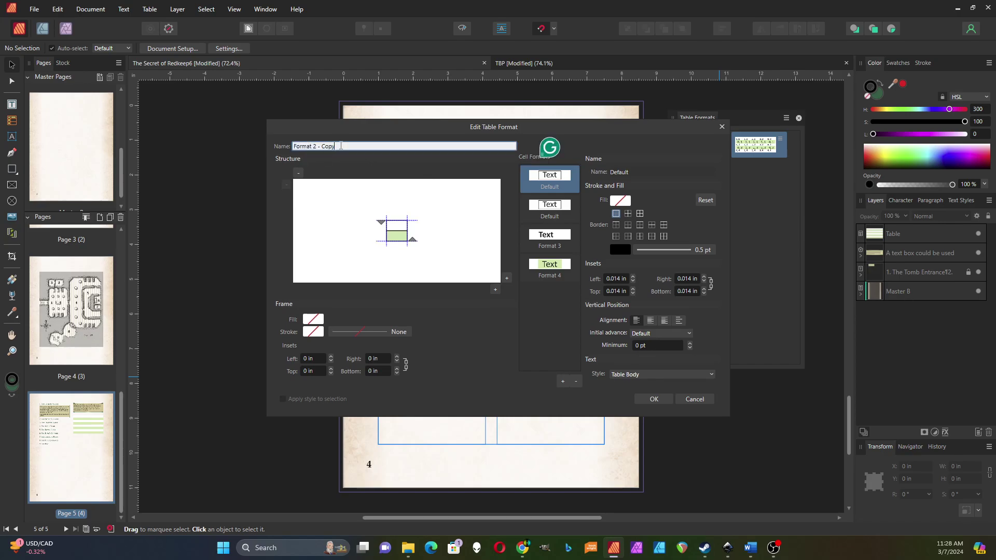
{"action": "key", "text": "BackSpace"}
{"action": "key", "text": "BackSpace"}
{"action": "key", "text": "BackSpace"}
{"action": "key", "text": "BackSpace"}
{"action": "key", "text": "BackSpace"}
{"action": "key", "text": "BackSpace"}
{"action": "key", "text": "BackSpace"}
{"action": "key", "text": "BackSpace"}
{"action": "key", "text": "BackSpace"}
{"action": "type", "text": "3"}
{"action": "left_click", "coordinate": [653, 400]}
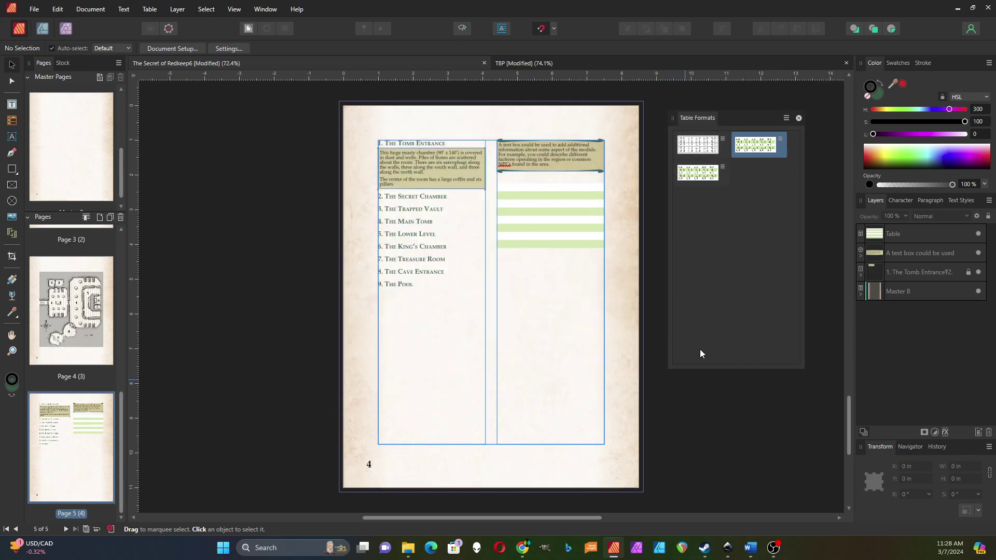
Change Format 3's alternating-row cell format fill from green to tan
{"action": "left_click", "coordinate": [707, 172]}
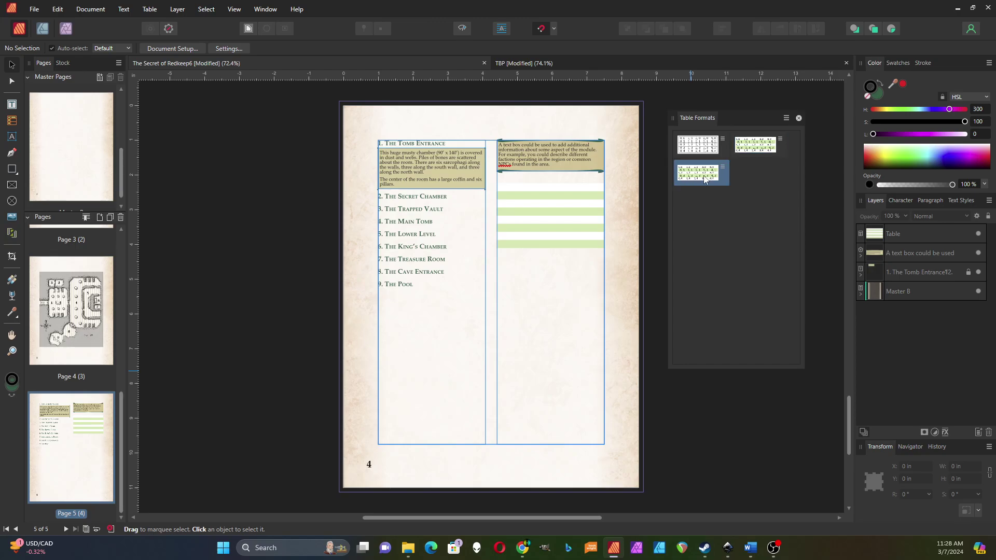
{"action": "double_click", "coordinate": [704, 179]}
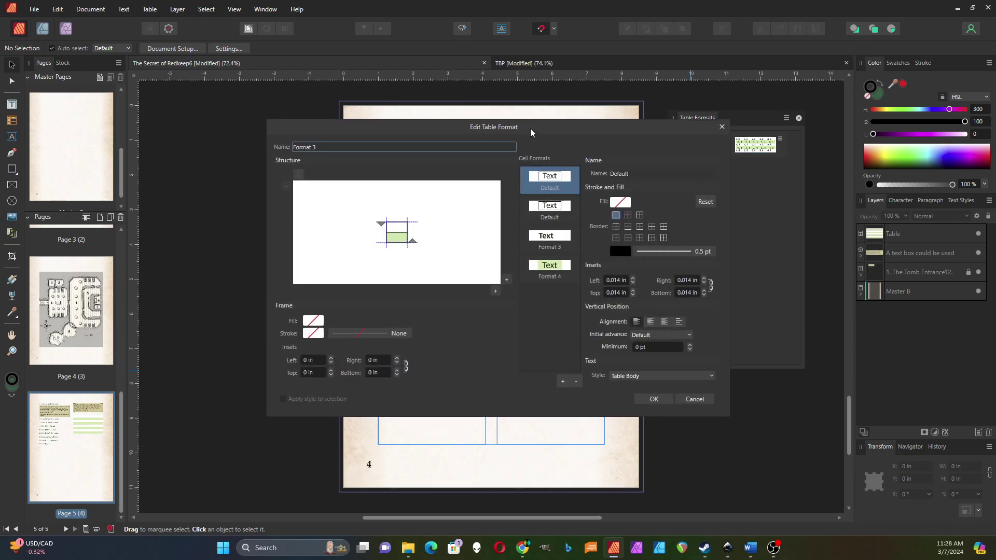
{"action": "left_click_drag", "start_coordinate": [533, 129], "coordinate": [647, 214]}
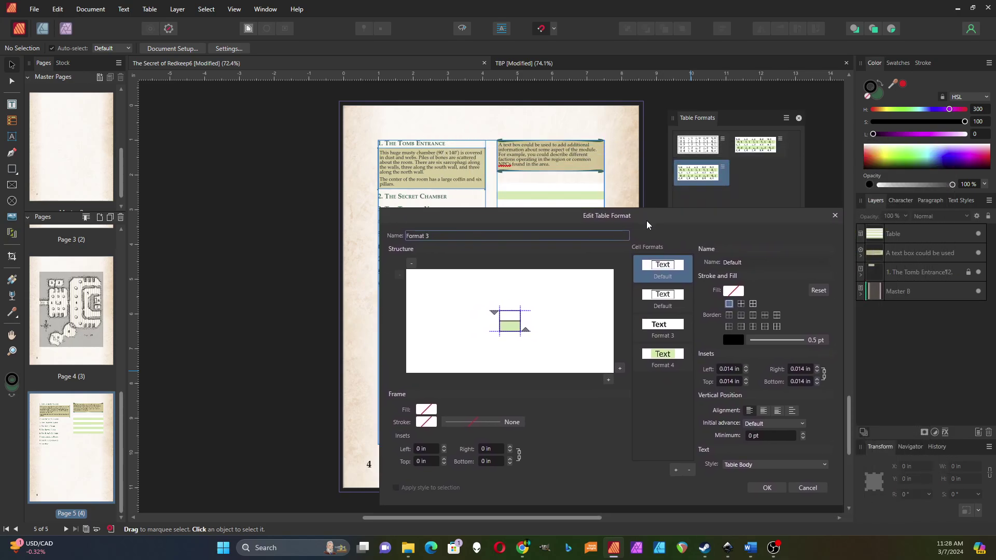
{"action": "left_click", "coordinate": [661, 357]}
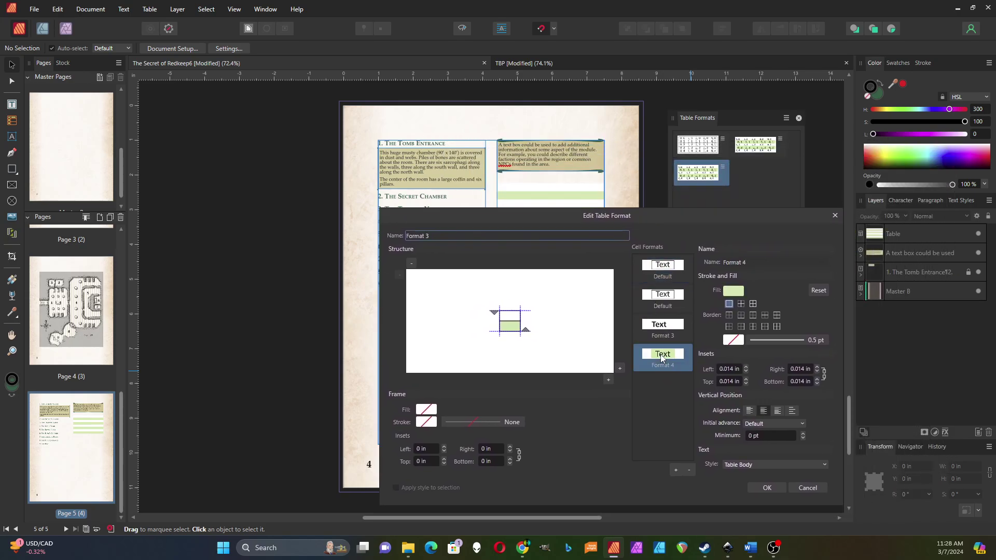
{"action": "left_click", "coordinate": [732, 291]}
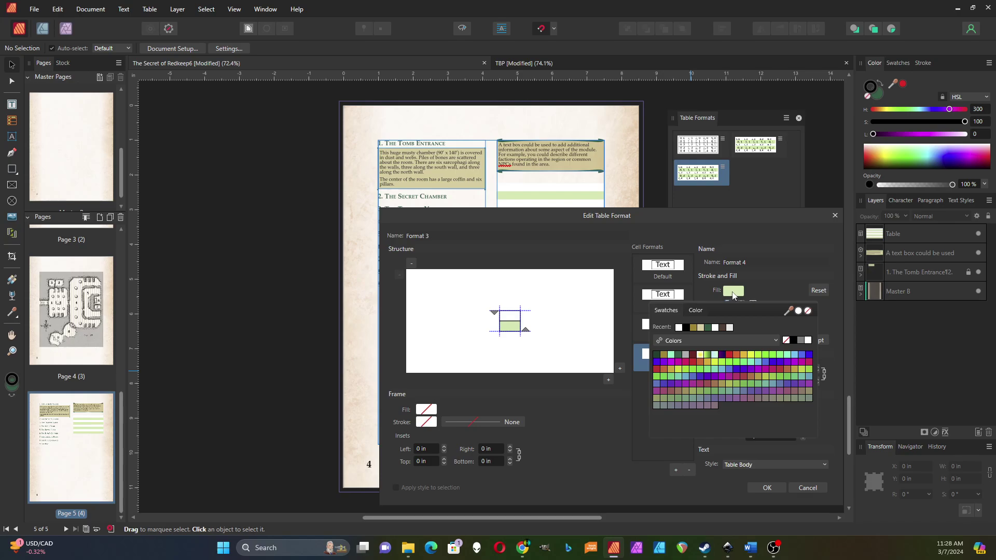
{"action": "left_click", "coordinate": [701, 328]}
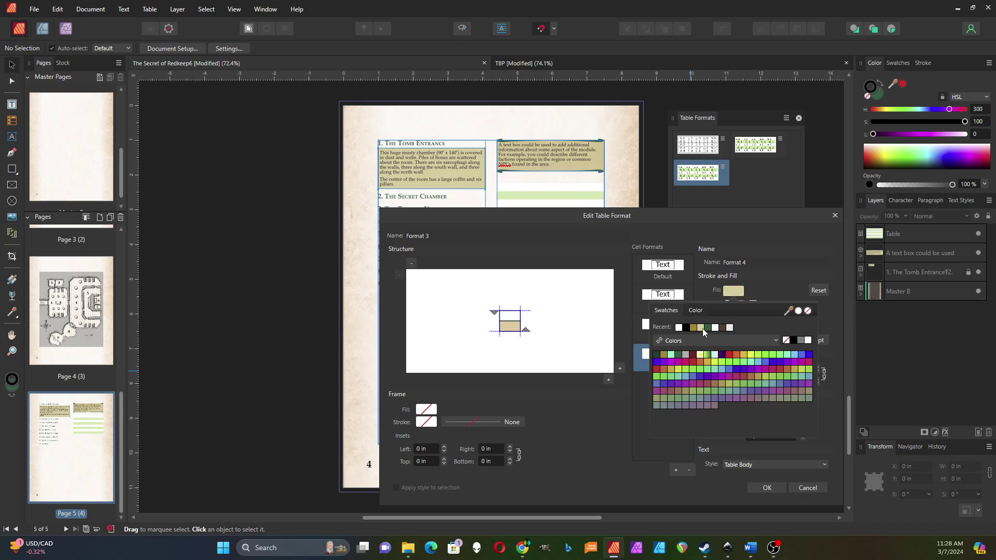
{"action": "left_click", "coordinate": [774, 493]}
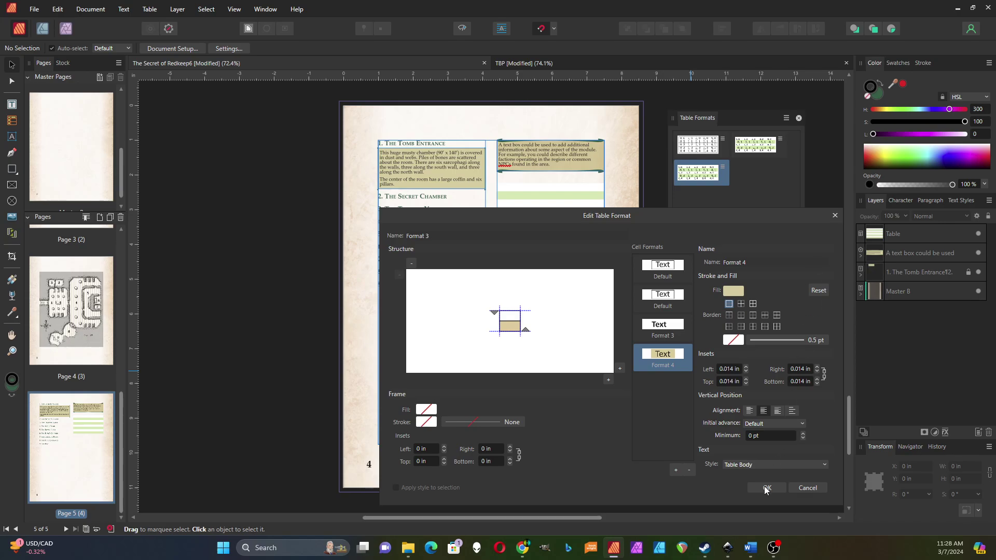
{"action": "left_click", "coordinate": [766, 487]}
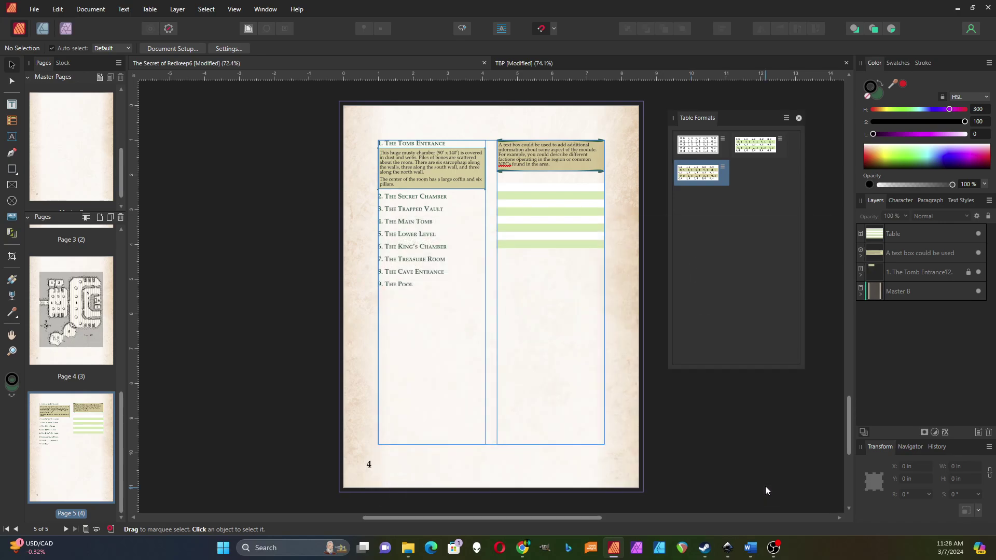
Apply the tan Format 3 to the table, then select the d6 encounter list in Word
{"action": "left_click", "coordinate": [551, 235]}
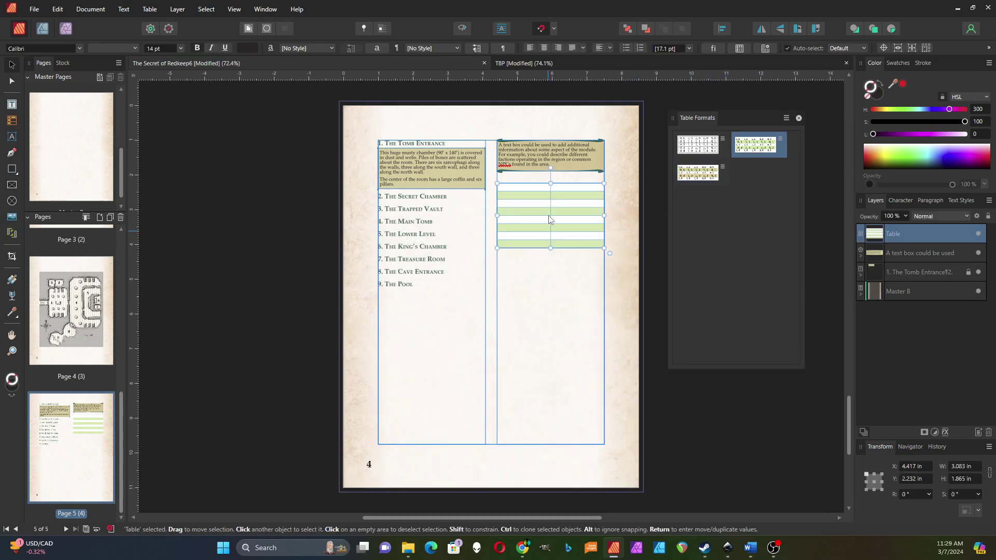
{"action": "left_click", "coordinate": [700, 175]}
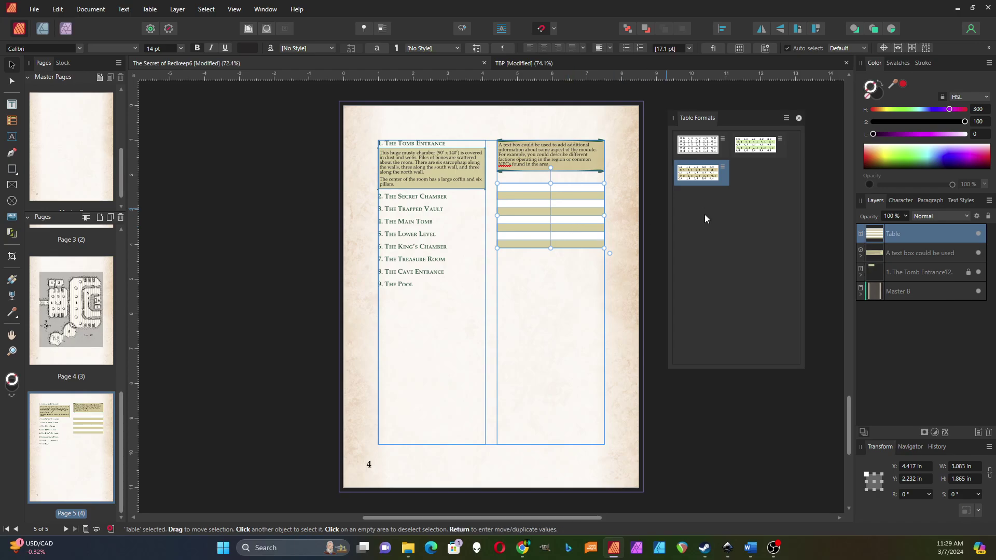
{"action": "double_click", "coordinate": [522, 189]}
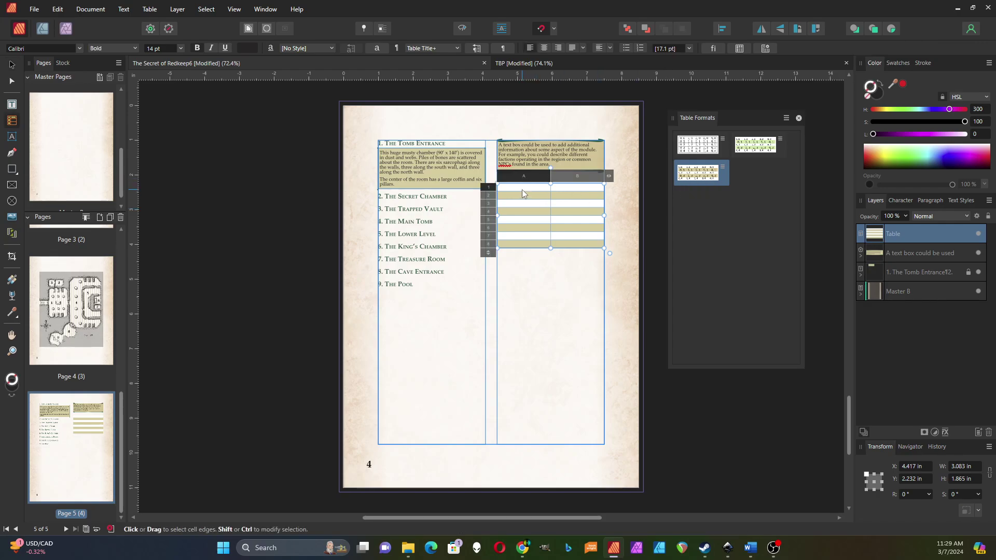
{"action": "left_click", "coordinate": [749, 553]}
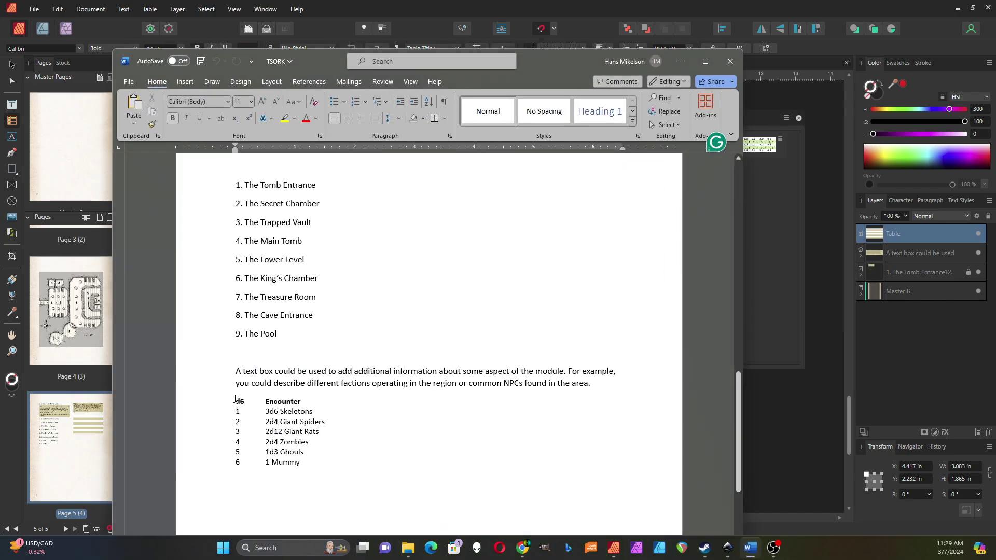
{"action": "left_click_drag", "start_coordinate": [235, 401], "coordinate": [300, 462]}
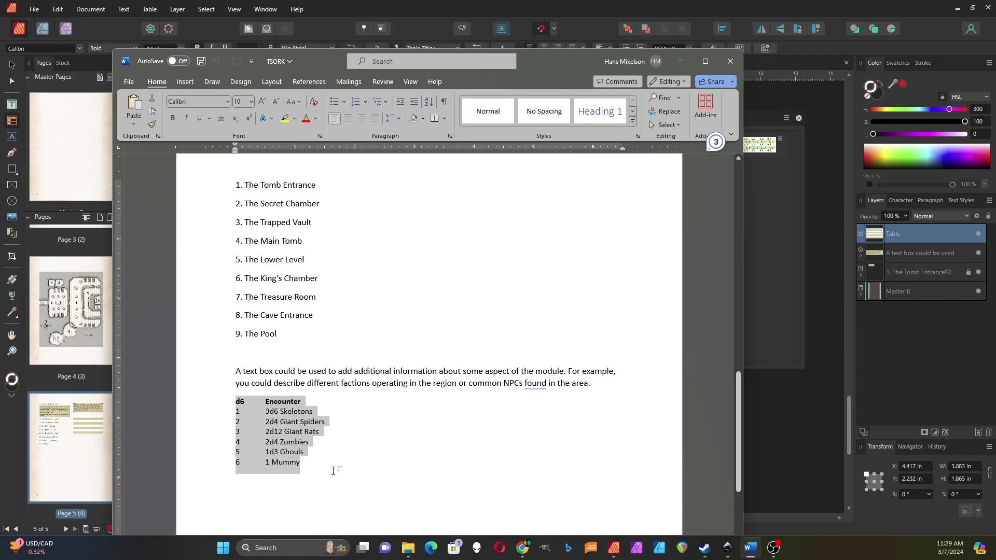
Select every cell of the empty table and paste in the d6 and Encounter list
{"action": "left_click", "coordinate": [745, 313]}
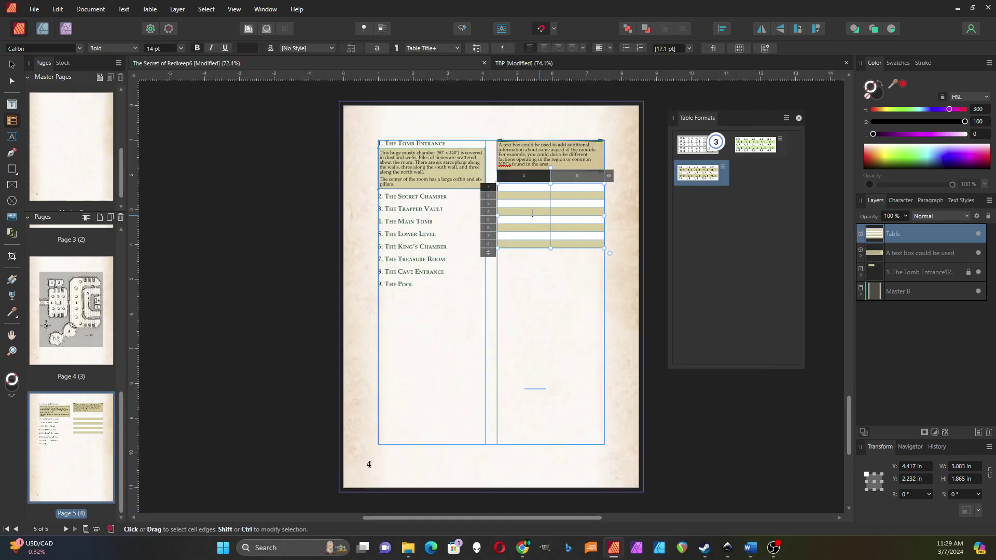
{"action": "left_click_drag", "start_coordinate": [513, 185], "coordinate": [567, 239]}
{"action": "key", "text": "ctrl+v"}
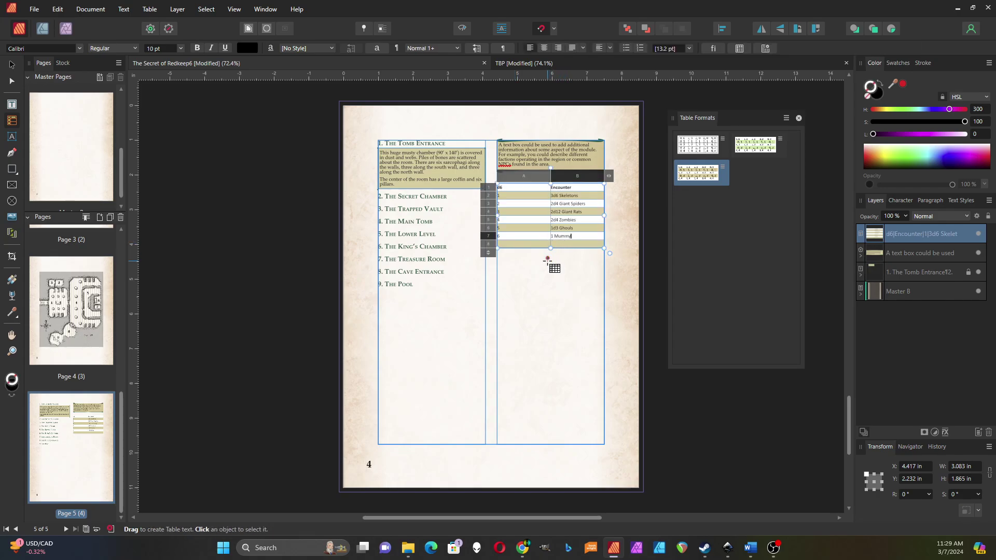
{"action": "scroll", "coordinate": [530, 237], "scroll_direction": "up", "scroll_amount": 4}
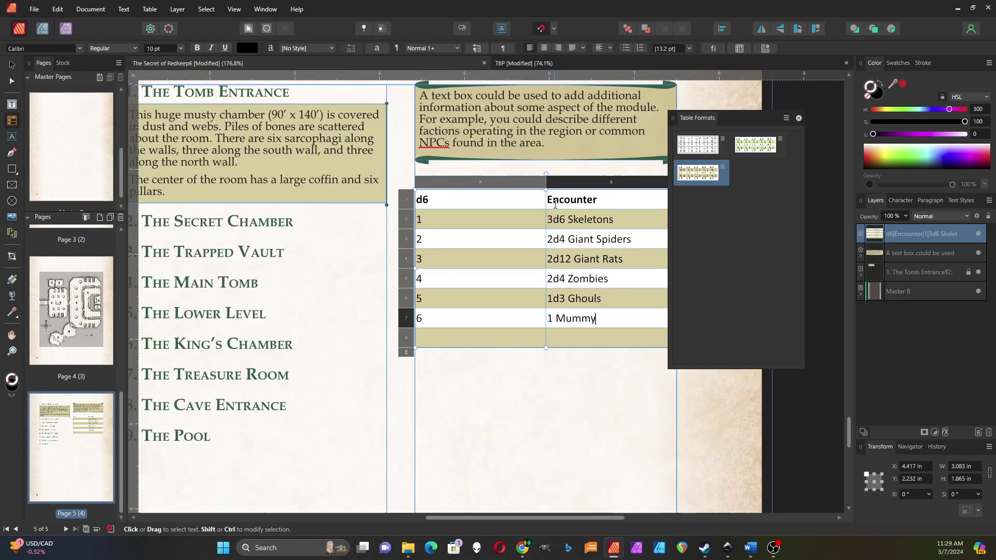
{"action": "left_click_drag", "start_coordinate": [453, 517], "coordinate": [512, 522]}
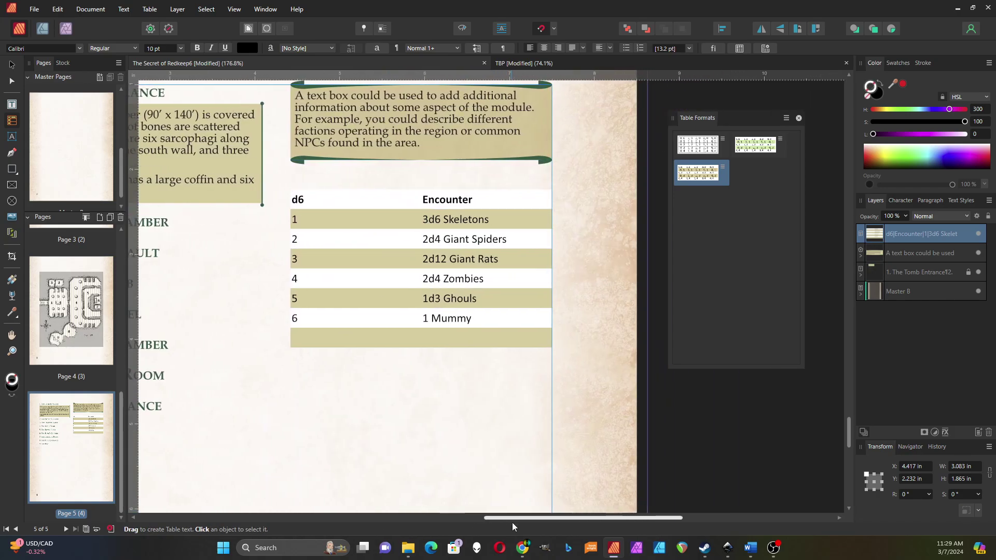
Delete the empty eighth row and narrow the d6 column to about 0.37 in
{"action": "left_click", "coordinate": [277, 340]}
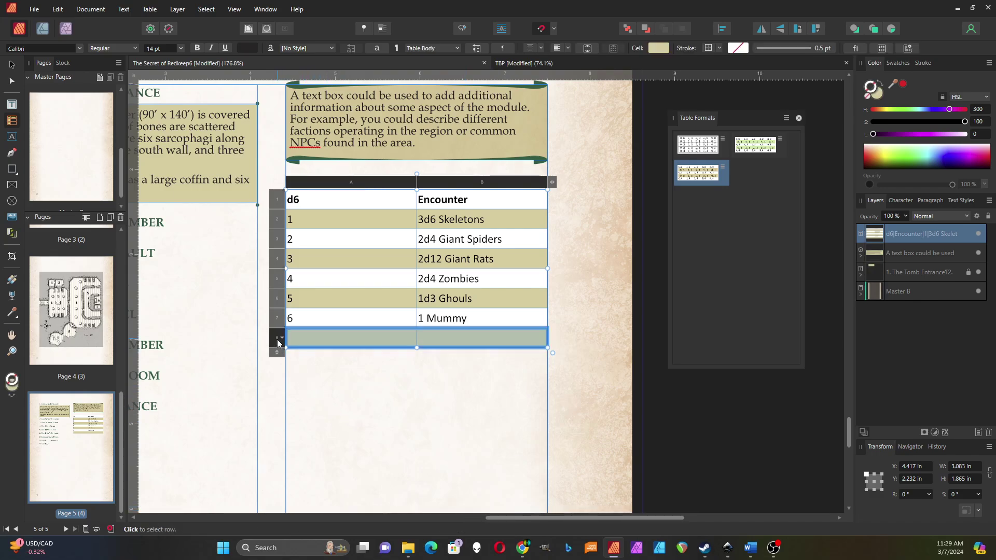
{"action": "left_click", "coordinate": [278, 339]}
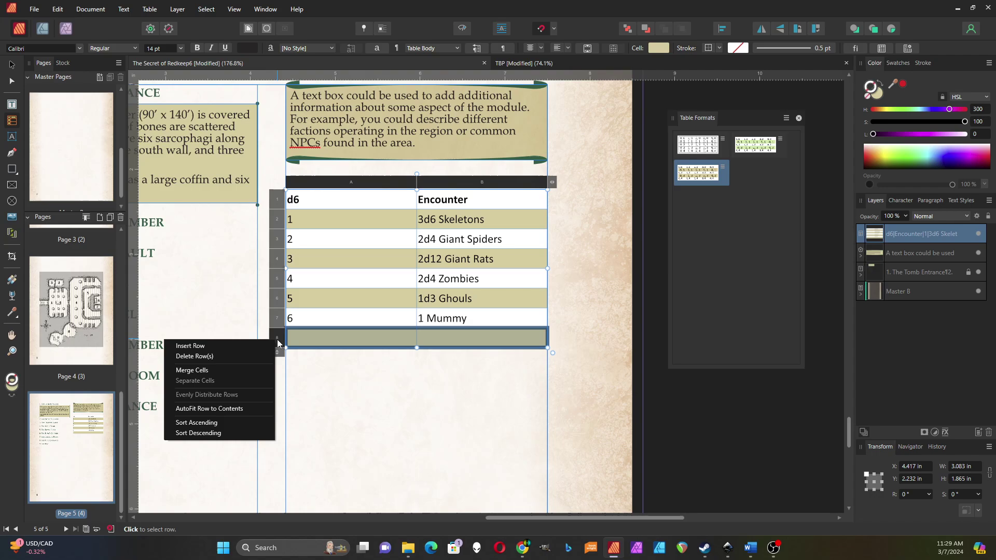
{"action": "left_click", "coordinate": [251, 356]}
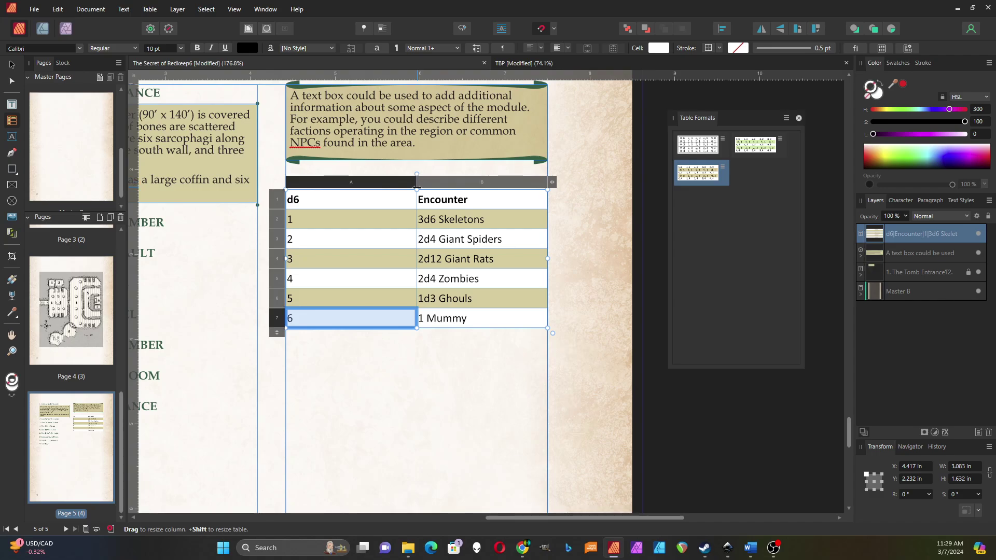
{"action": "left_click_drag", "start_coordinate": [417, 187], "coordinate": [301, 319]}
{"action": "left_click", "coordinate": [310, 200]}
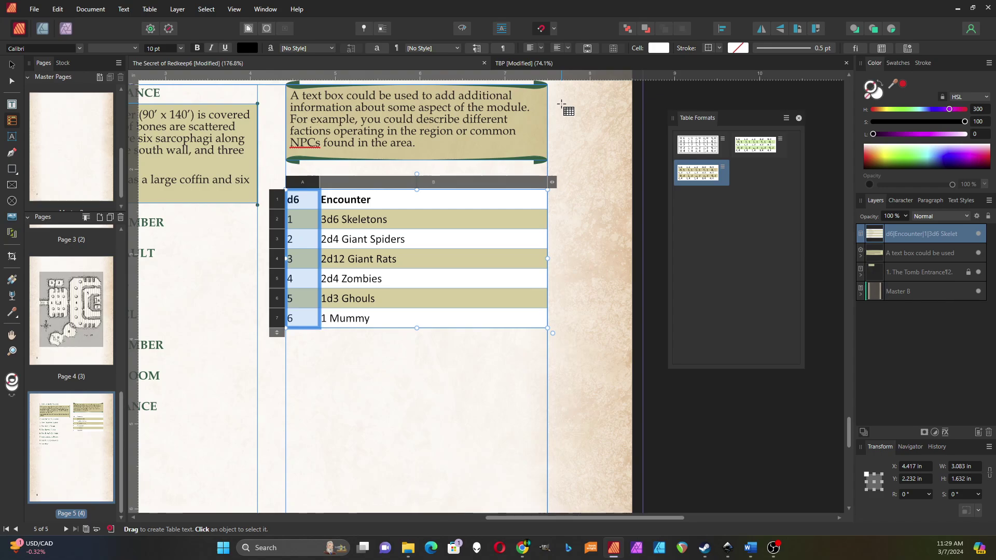
Match the d6 column's vertical alignment to Encounter and centre its contents horizontally
{"action": "left_click", "coordinate": [557, 50]}
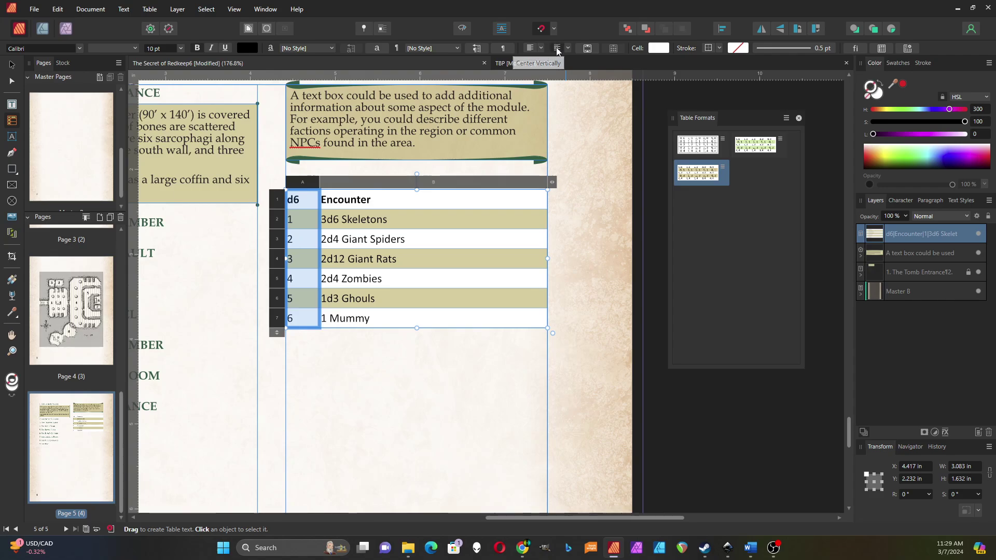
{"action": "left_click", "coordinate": [567, 50]}
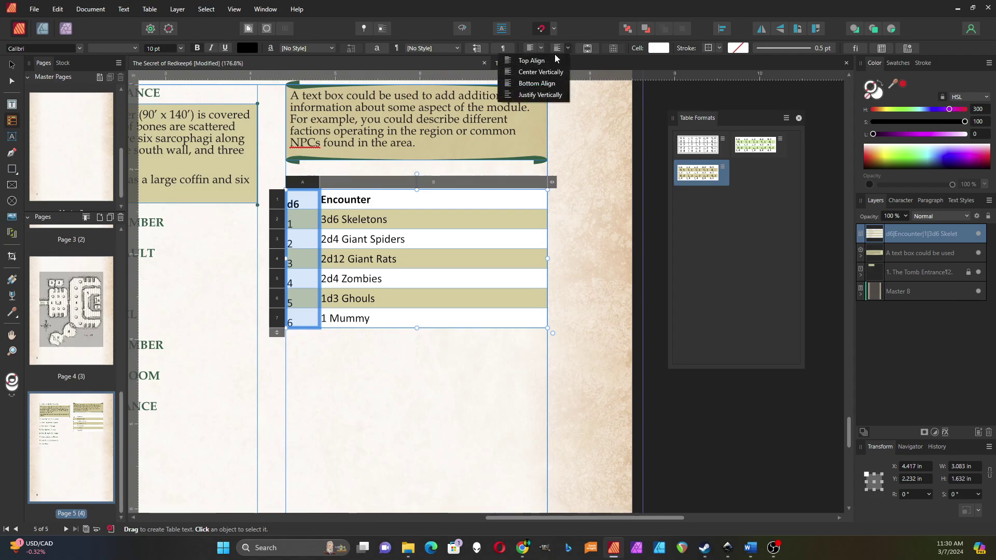
{"action": "left_click", "coordinate": [554, 75]}
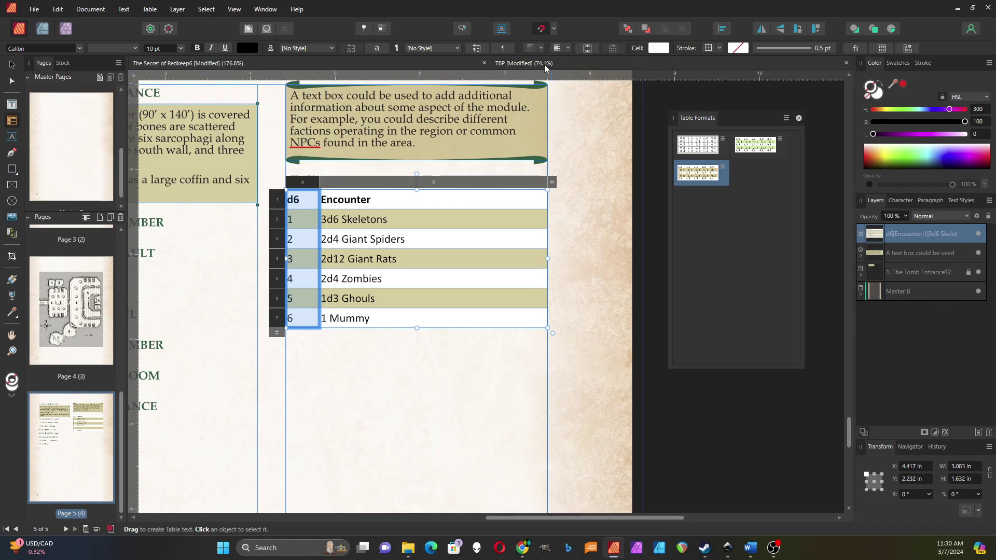
{"action": "left_click", "coordinate": [541, 47]}
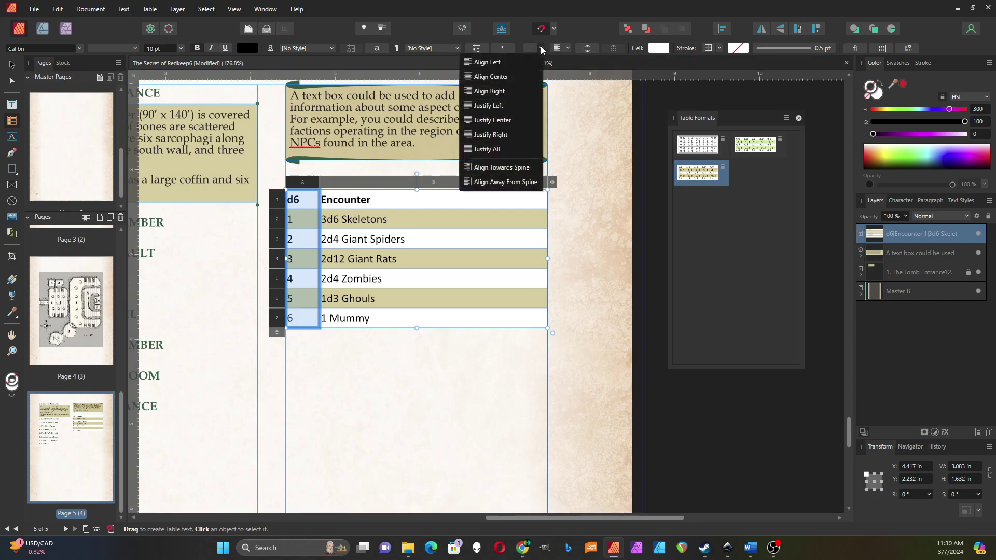
{"action": "left_click", "coordinate": [496, 79]}
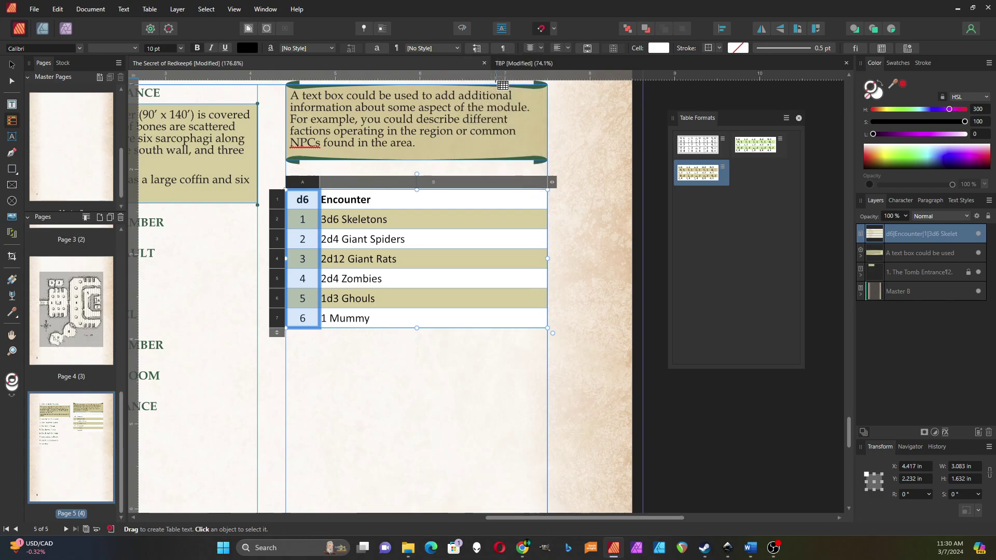
{"action": "left_click", "coordinate": [383, 201]}
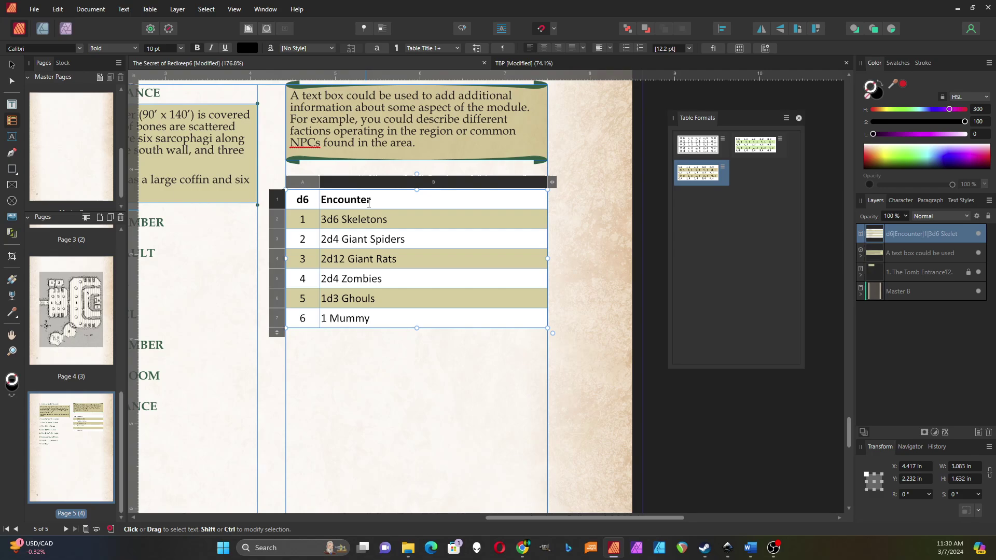
{"action": "left_click", "coordinate": [610, 48]}
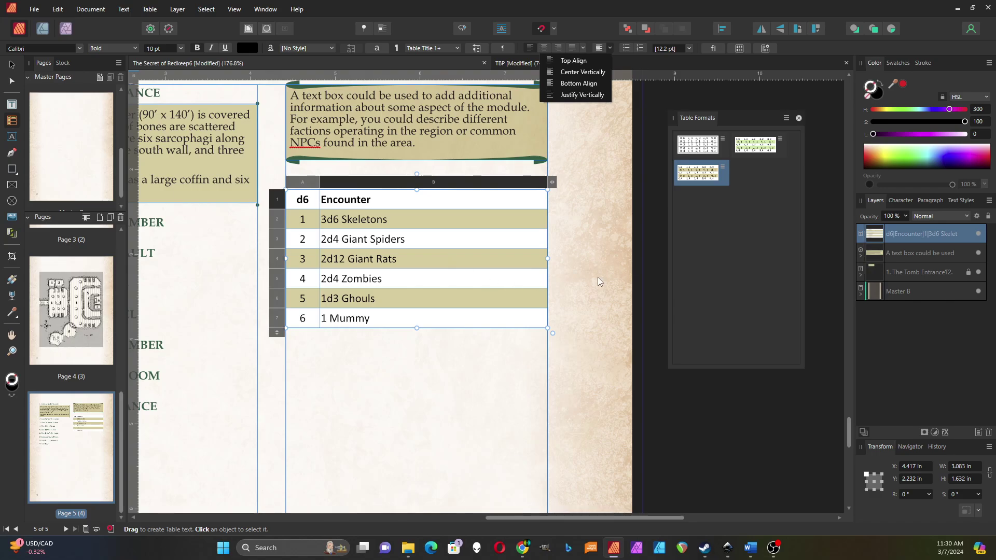
Set the whole table's layer blend mode to Multiply so the parchment shows through
{"action": "left_click", "coordinate": [582, 266]}
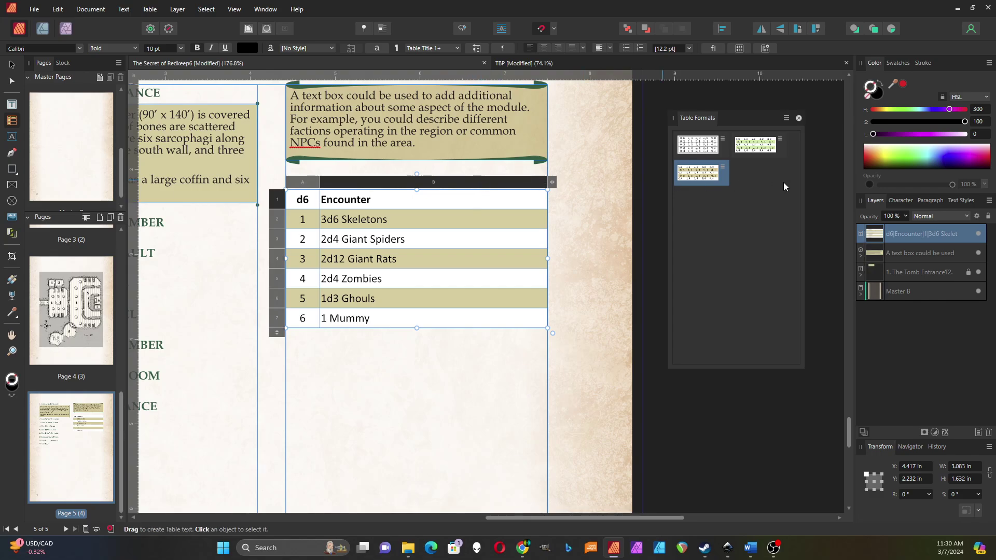
{"action": "left_click", "coordinate": [12, 64]}
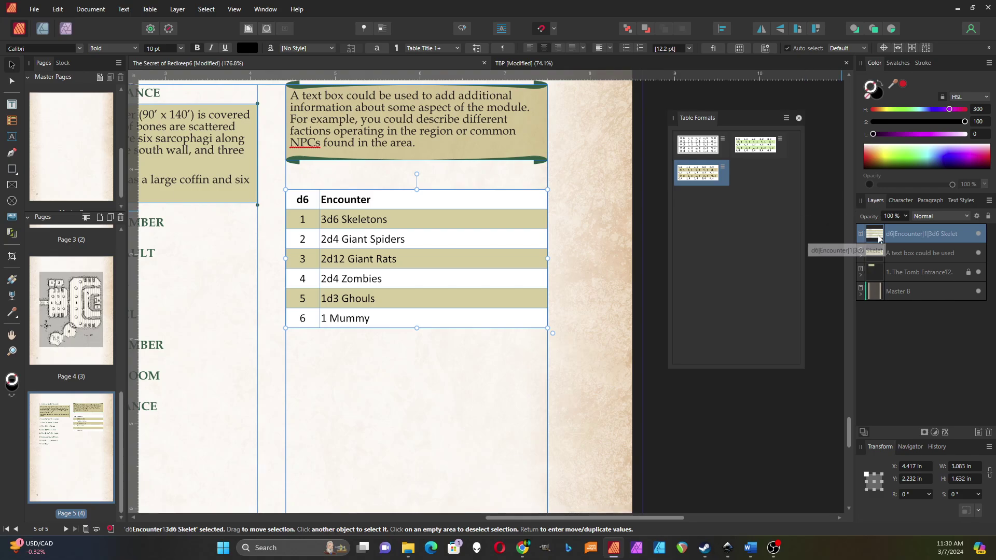
{"action": "left_click", "coordinate": [967, 217]}
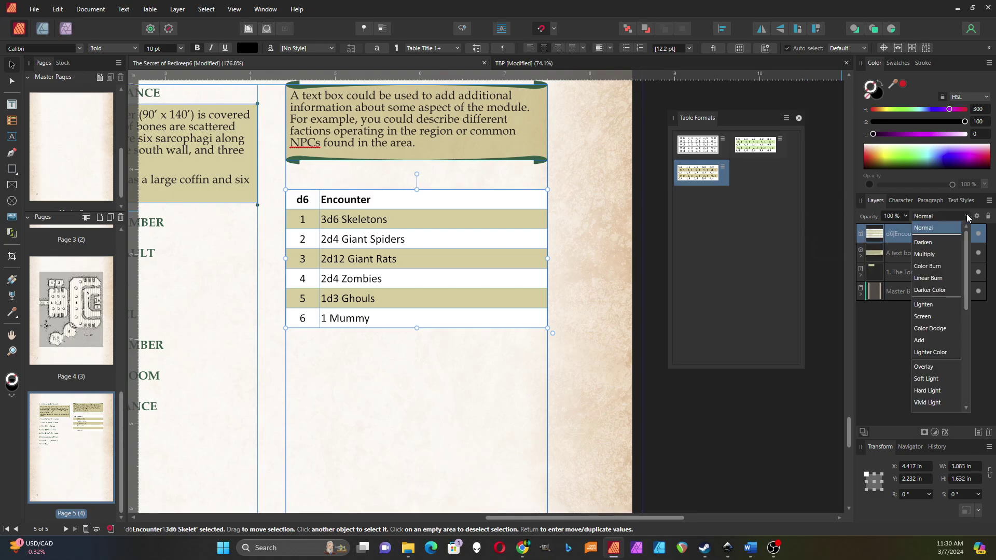
{"action": "left_click", "coordinate": [932, 256]}
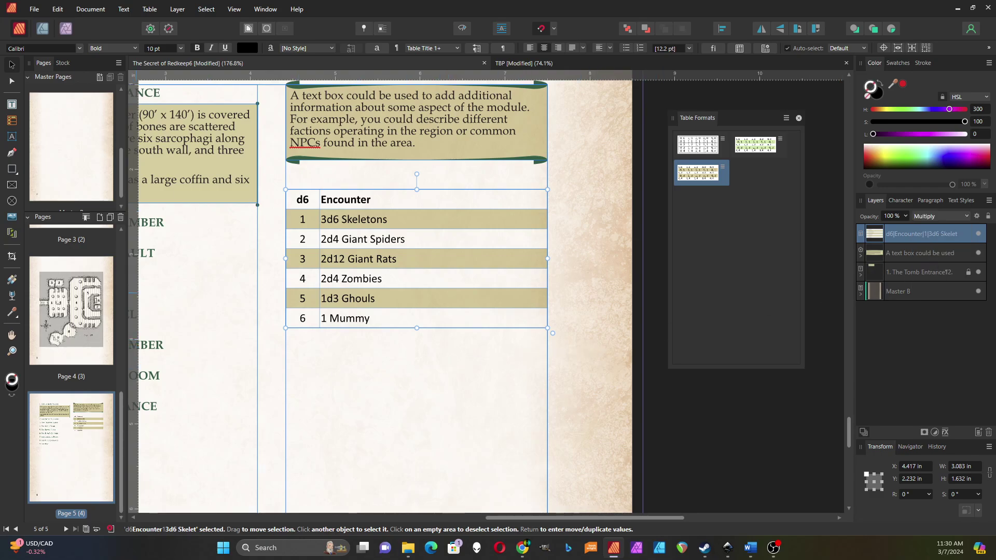
{"action": "left_click", "coordinate": [393, 372]}
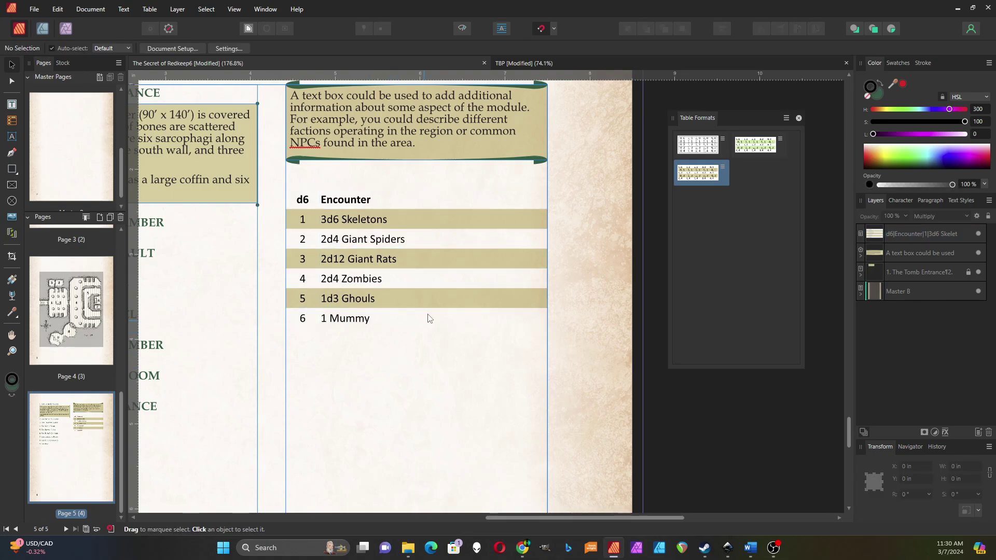
{"action": "scroll", "coordinate": [432, 298], "scroll_direction": "down", "scroll_amount": 1}
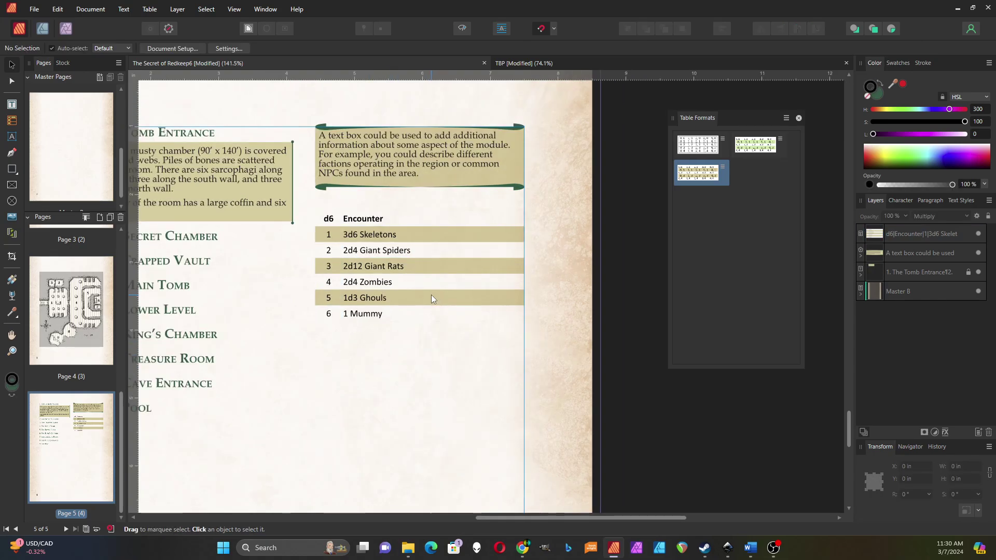
Set the encounter table's text wrap style to Jump
{"action": "left_click", "coordinate": [429, 268]}
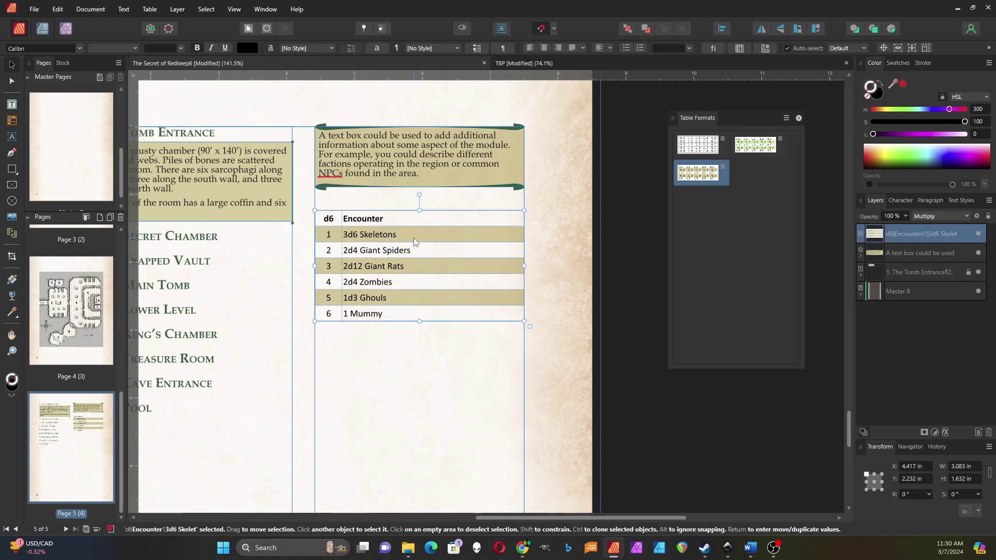
{"action": "left_click", "coordinate": [249, 30]}
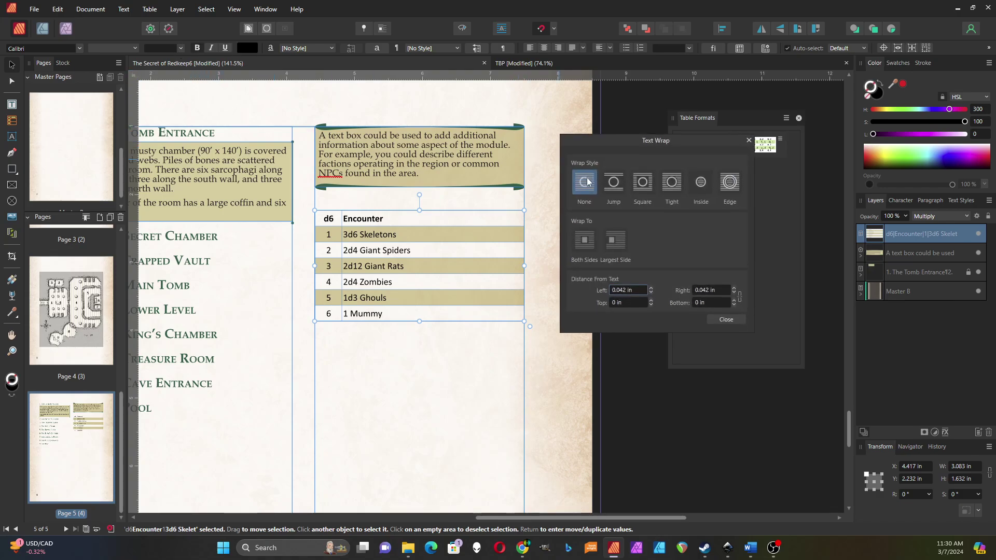
{"action": "left_click", "coordinate": [613, 183]}
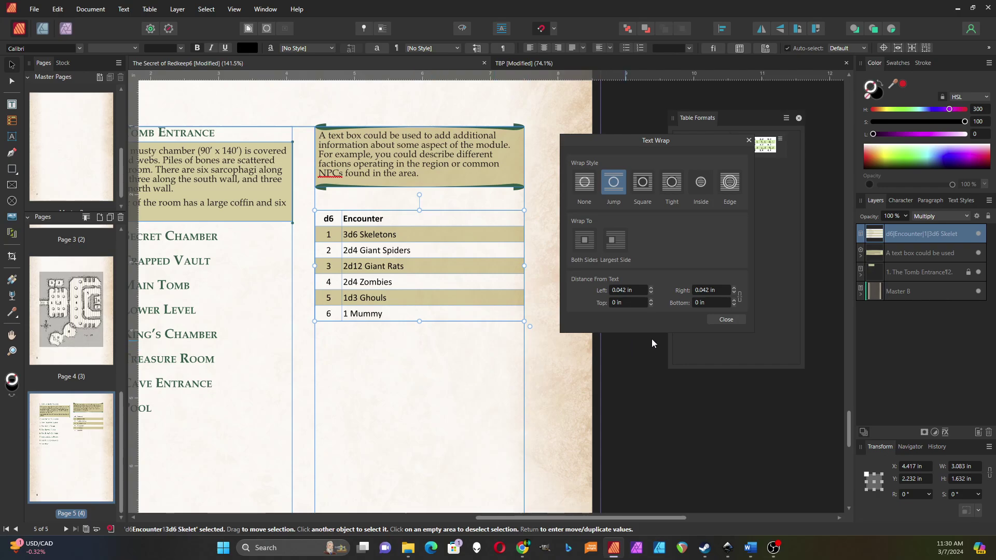
{"action": "left_click", "coordinate": [725, 320]}
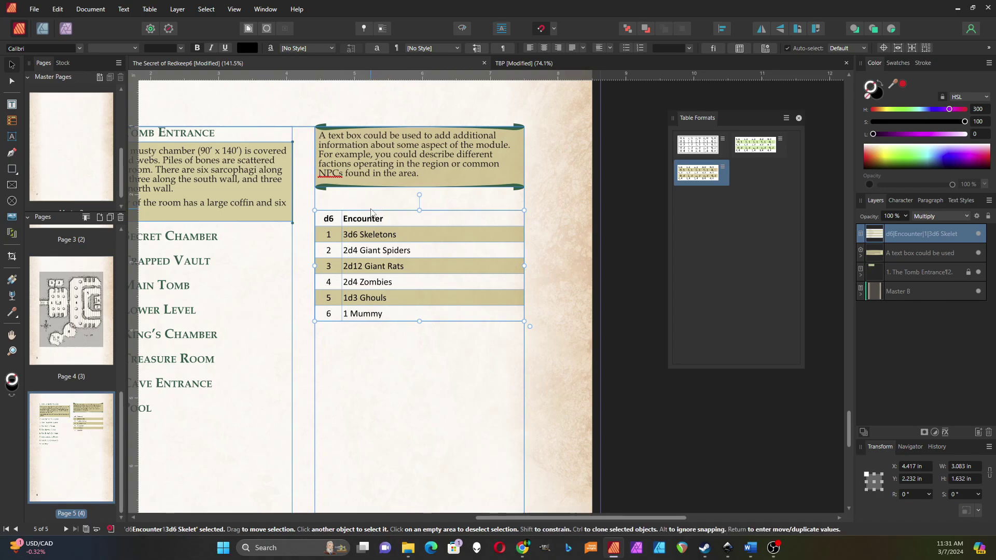
In the Format 3 table format, add a column and a third structure row so shading repeats every three rows
{"action": "double_click", "coordinate": [707, 178]}
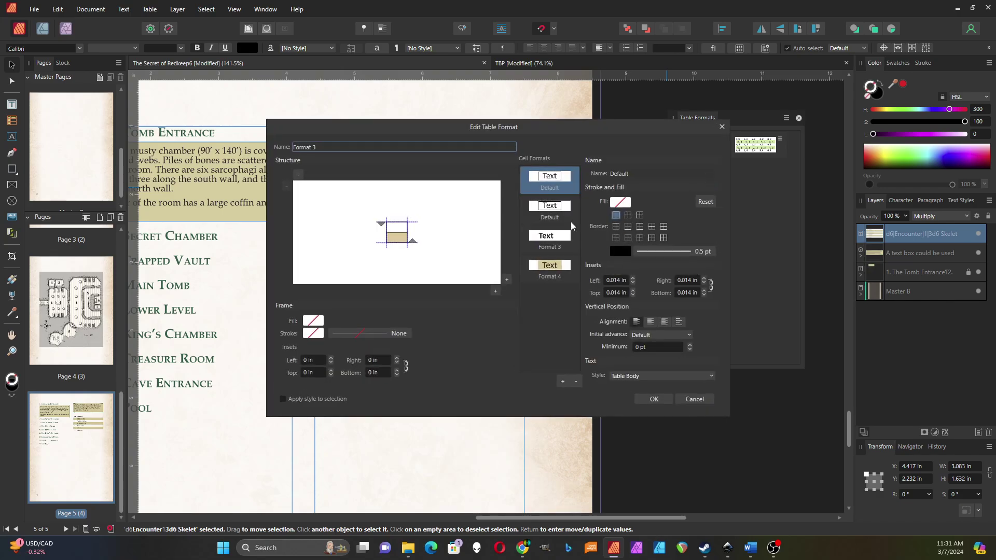
{"action": "left_click_drag", "start_coordinate": [556, 126], "coordinate": [707, 158]}
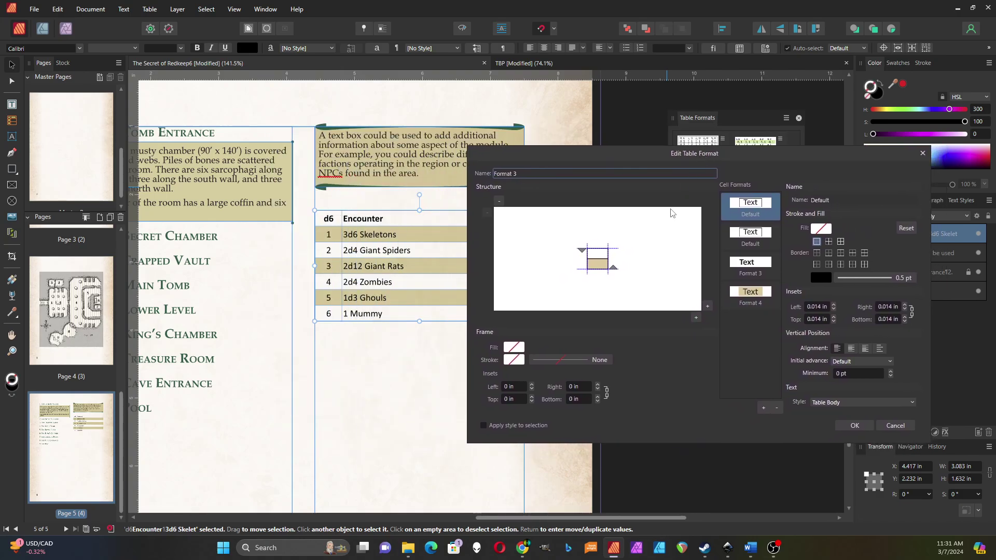
{"action": "left_click", "coordinate": [709, 309]}
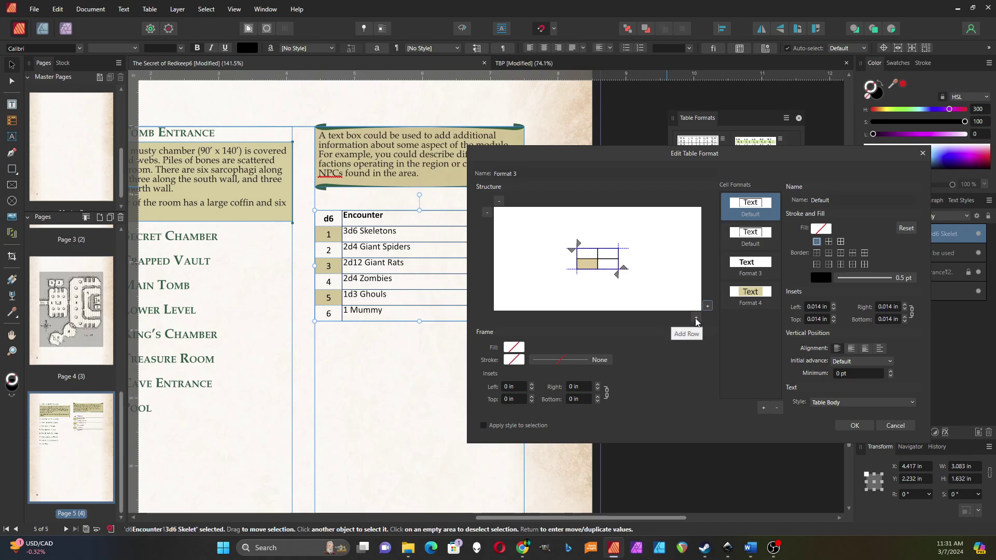
{"action": "left_click", "coordinate": [696, 319]}
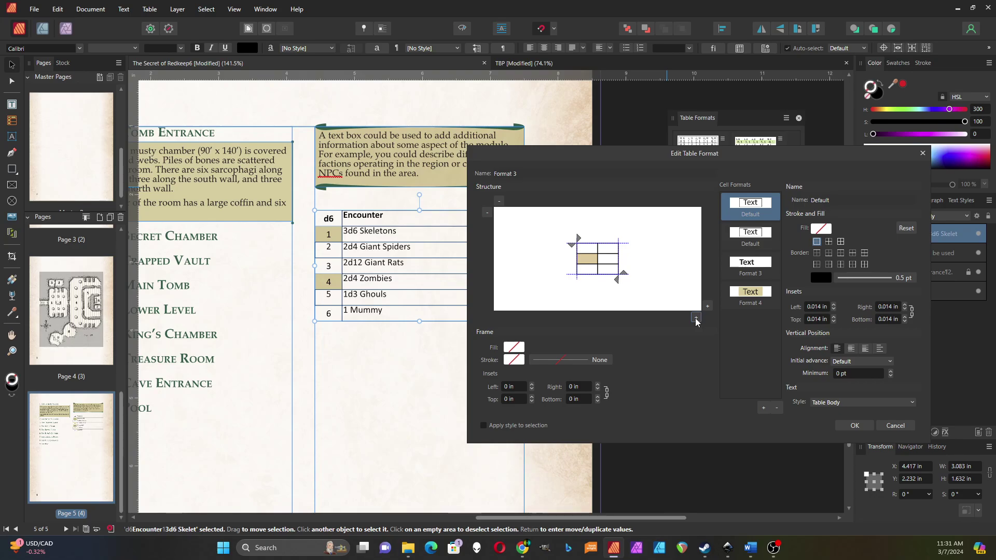
{"action": "left_click_drag", "start_coordinate": [700, 158], "coordinate": [758, 162]}
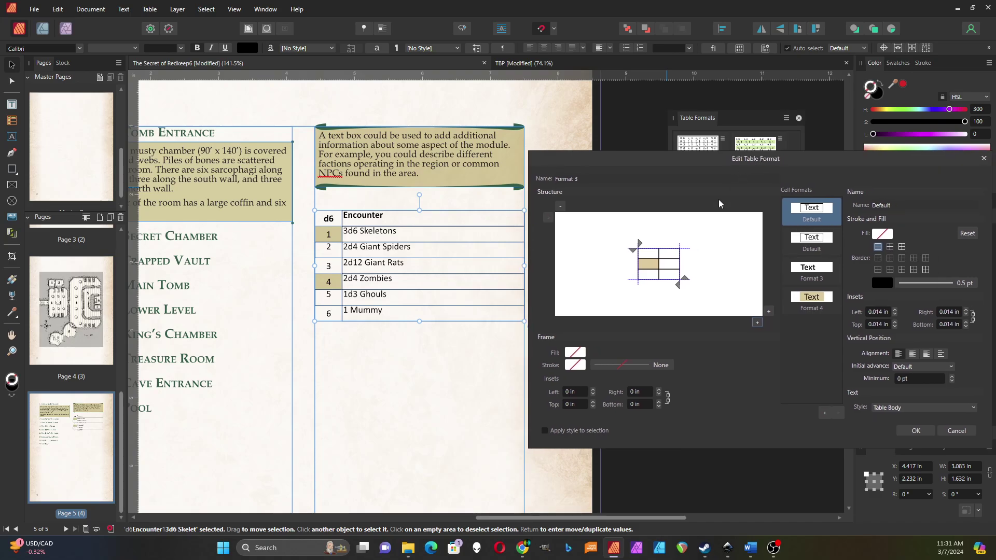
Give the bottom-left and middle-right structure cells white Format 3, and the top-right and bottom-right cells tan Format 4
{"action": "left_click", "coordinate": [648, 254]}
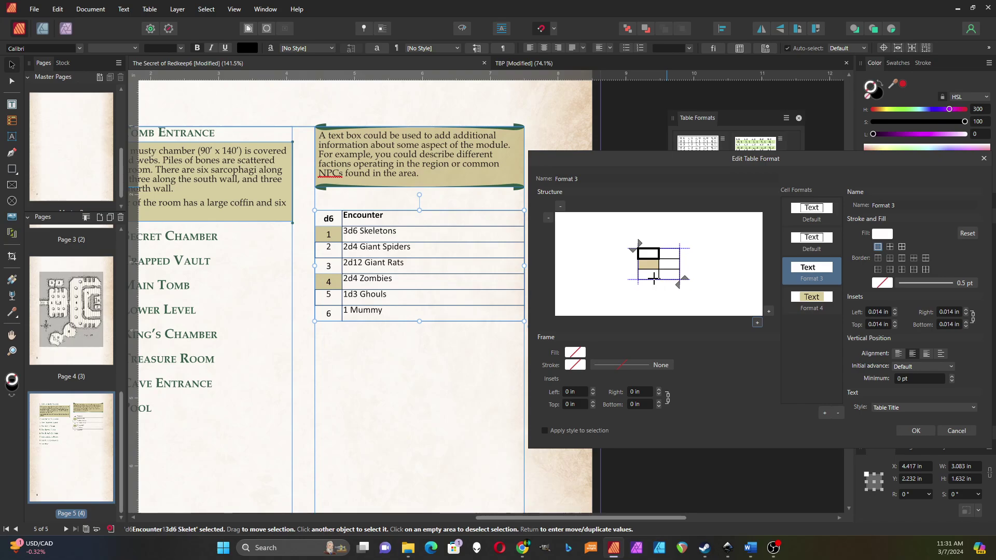
{"action": "left_click", "coordinate": [648, 275]}
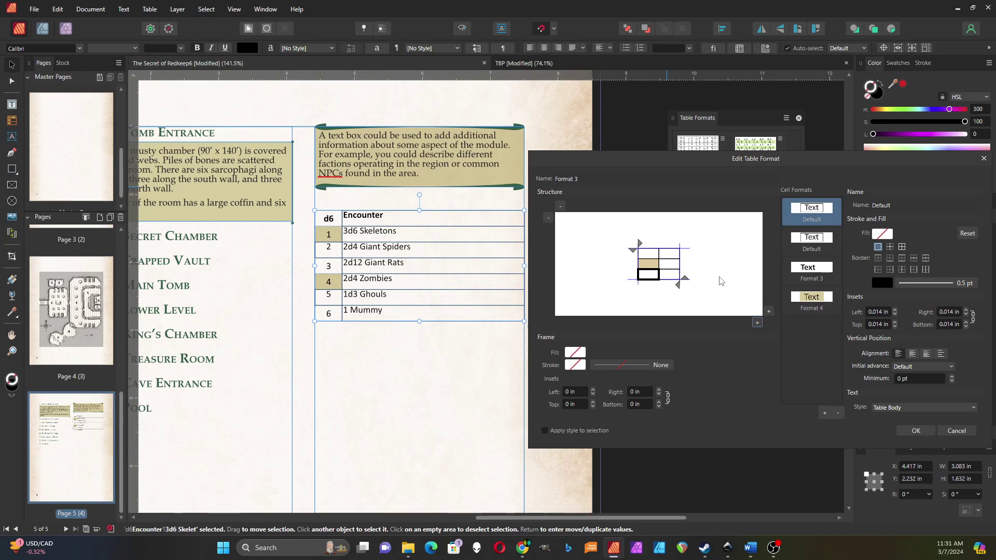
{"action": "left_click", "coordinate": [812, 269]}
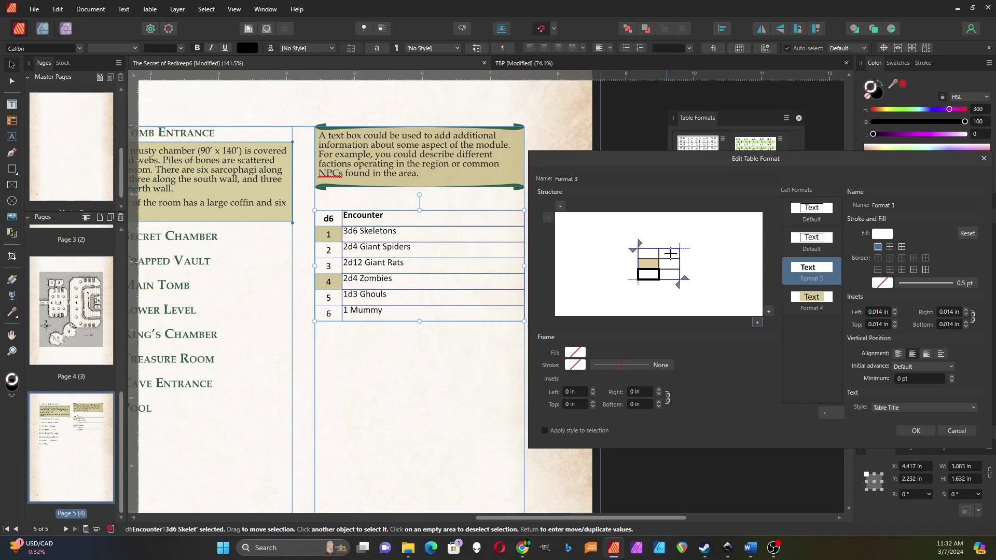
{"action": "left_click", "coordinate": [670, 254]}
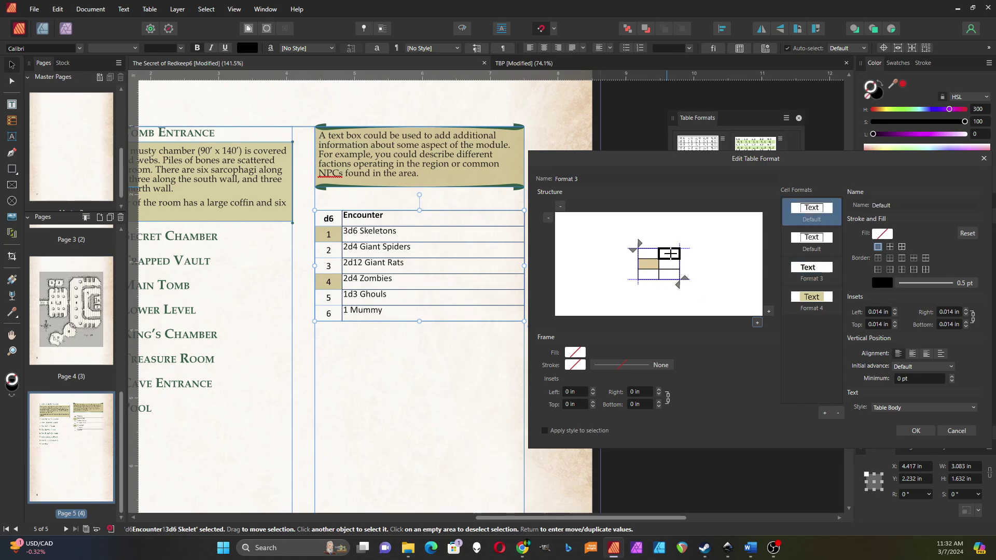
{"action": "left_click", "coordinate": [813, 300]}
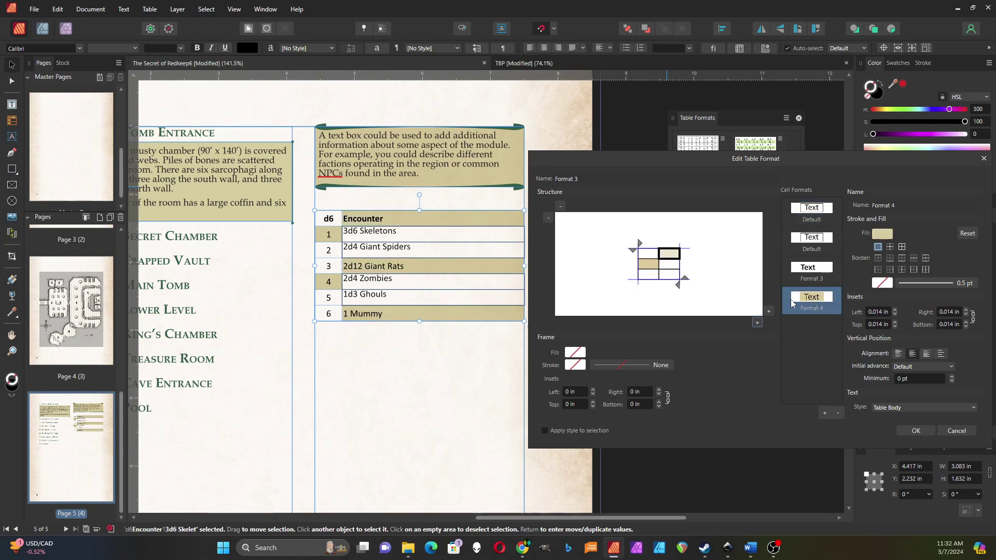
{"action": "left_click", "coordinate": [671, 273]}
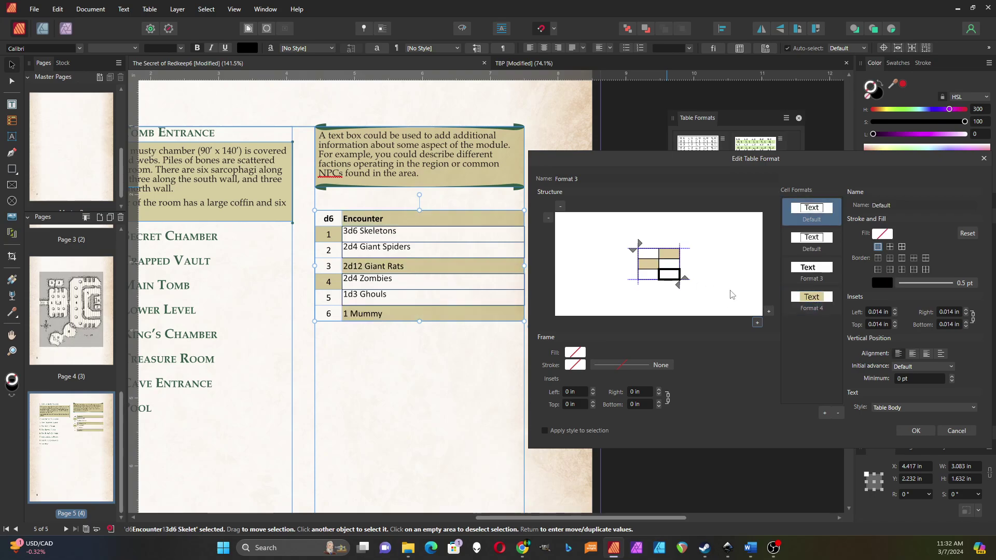
{"action": "left_click", "coordinate": [807, 298]}
{"action": "left_click", "coordinate": [671, 263]}
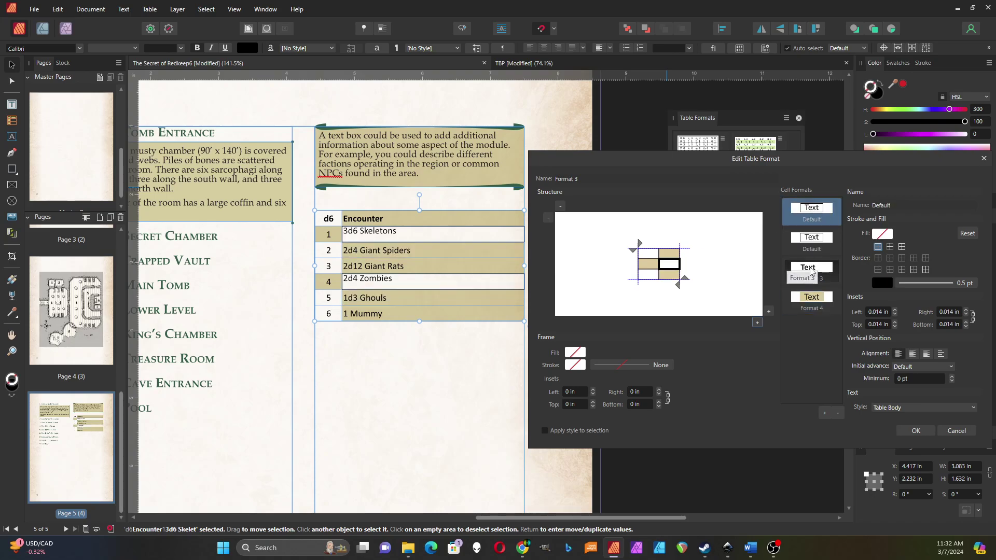
{"action": "left_click", "coordinate": [811, 266]}
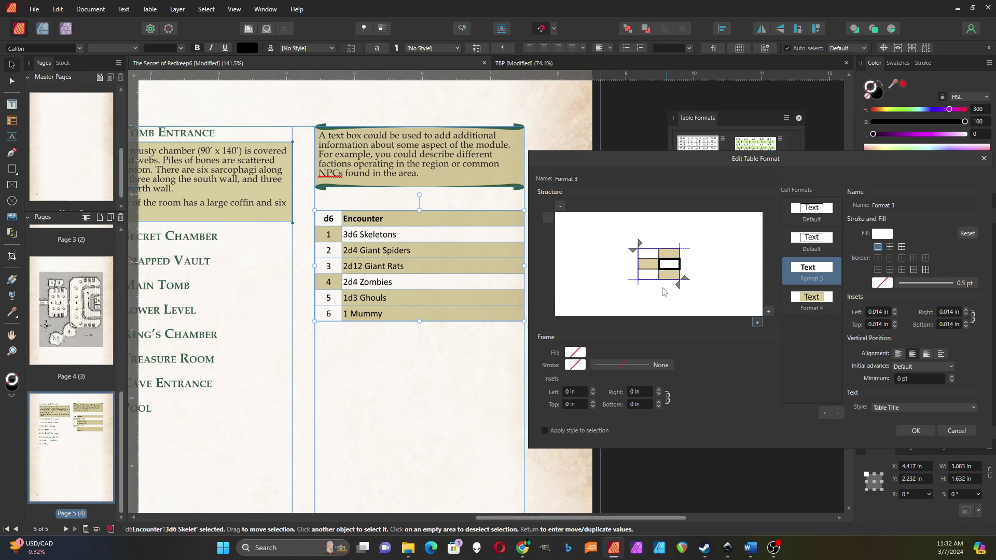
Add another structure row and pull the repeat range up one row, so encounter rows 2–5 turn tan
{"action": "left_click", "coordinate": [757, 323]}
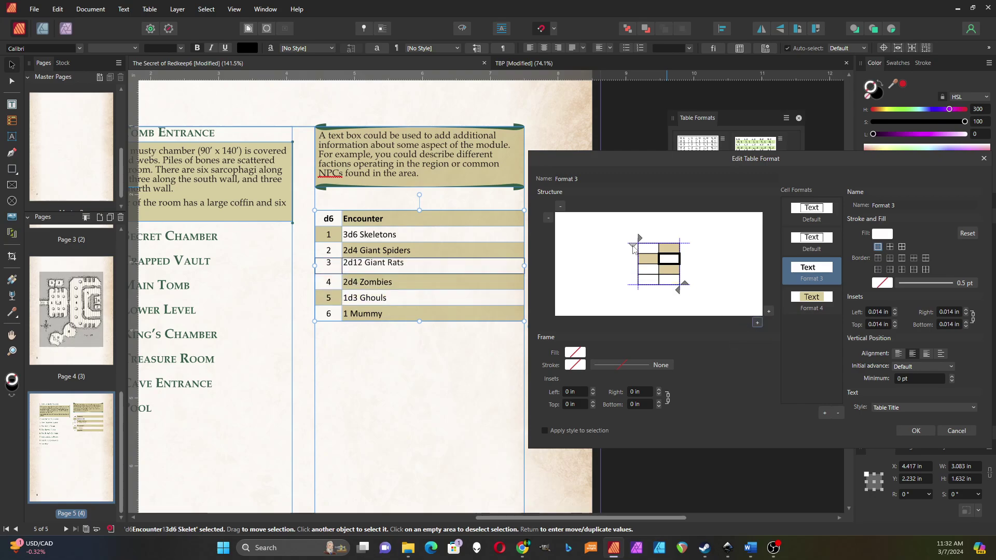
{"action": "left_click", "coordinate": [633, 248]}
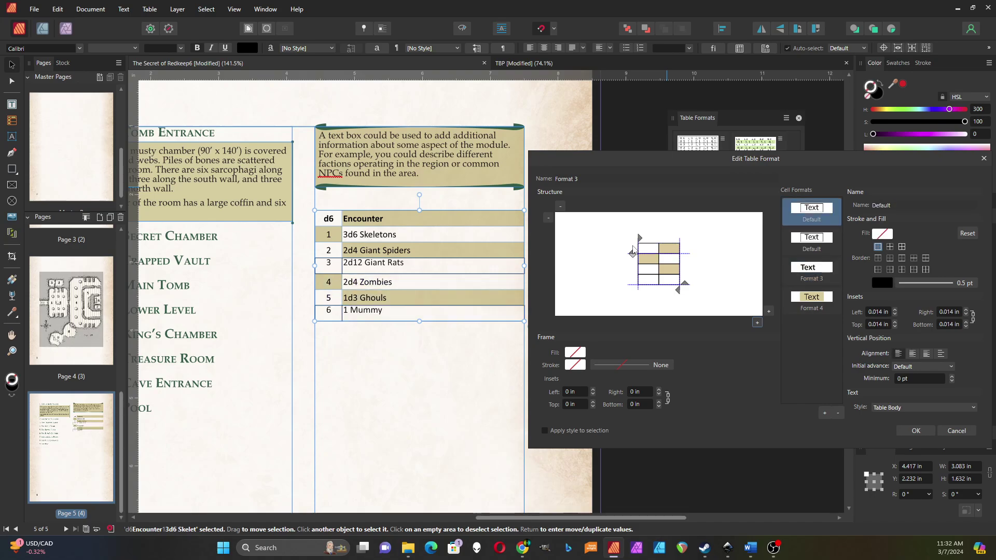
{"action": "left_click_drag", "start_coordinate": [689, 287], "coordinate": [685, 275]}
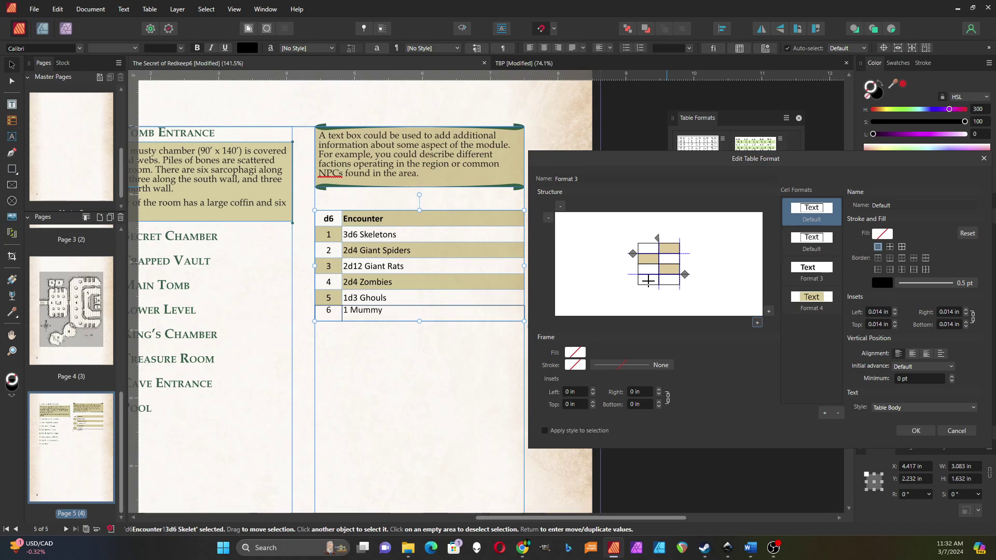
{"action": "left_click", "coordinate": [648, 281]}
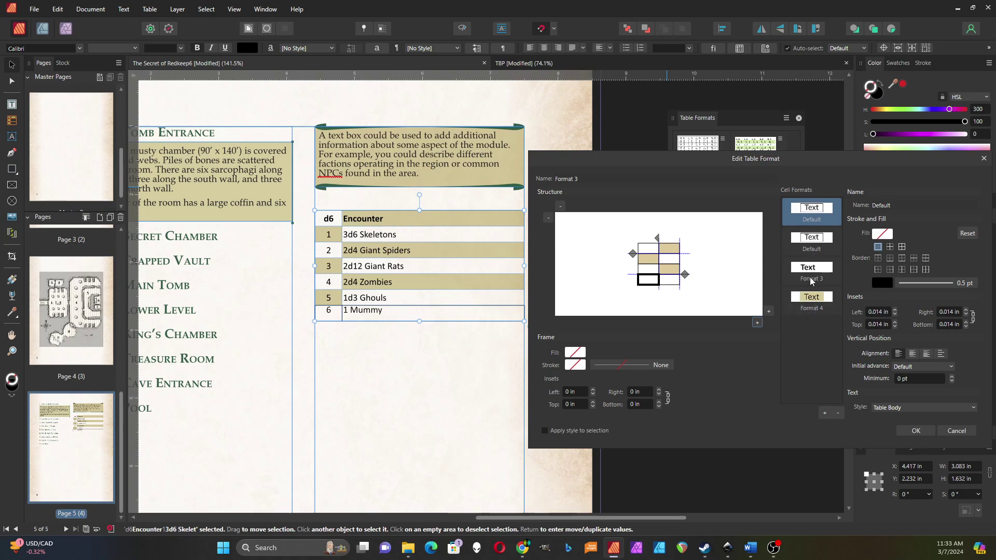
Create cell Format 5 with no border colour and a mint green fill
{"action": "left_click", "coordinate": [825, 413]}
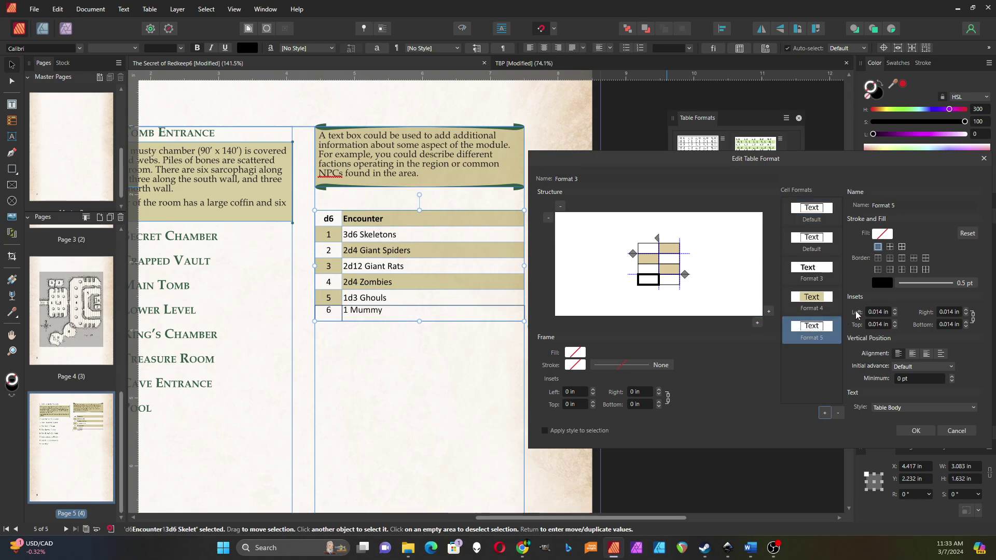
{"action": "left_click", "coordinate": [882, 282]}
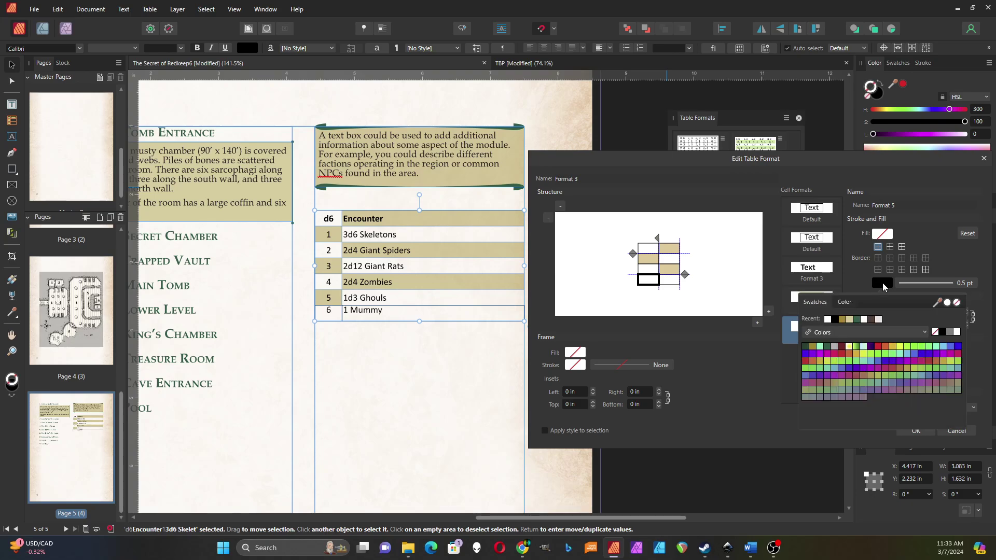
{"action": "left_click", "coordinate": [936, 334]}
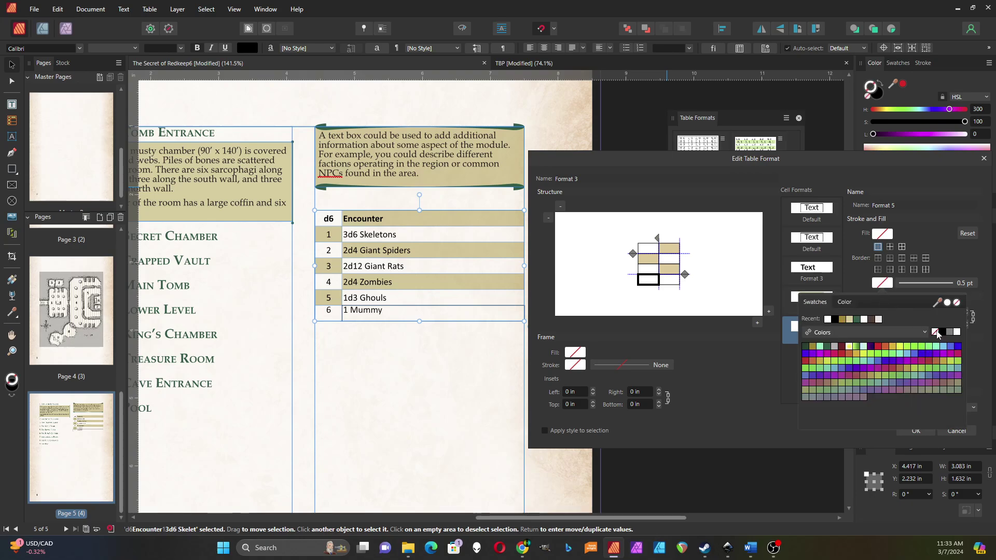
{"action": "left_click", "coordinate": [883, 235]}
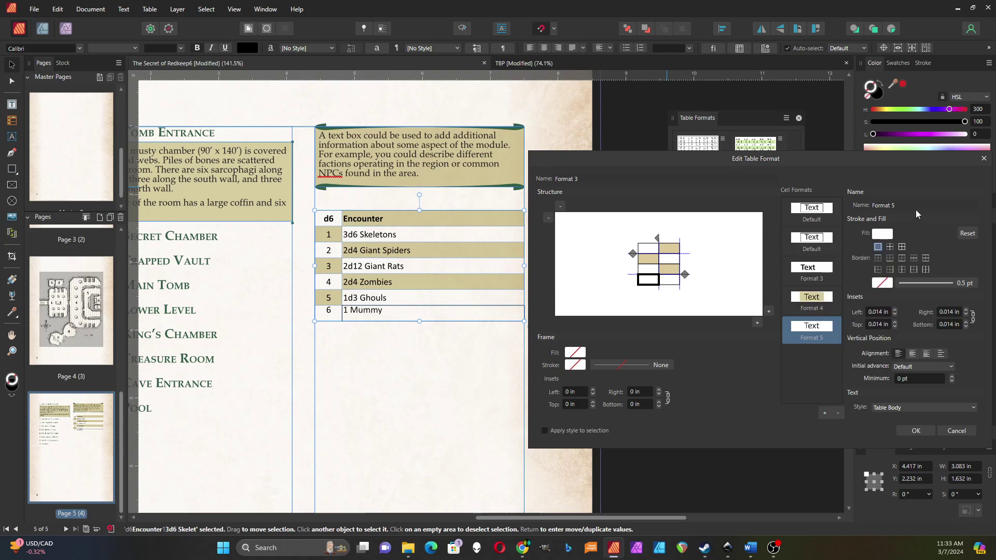
{"action": "left_click", "coordinate": [884, 235]}
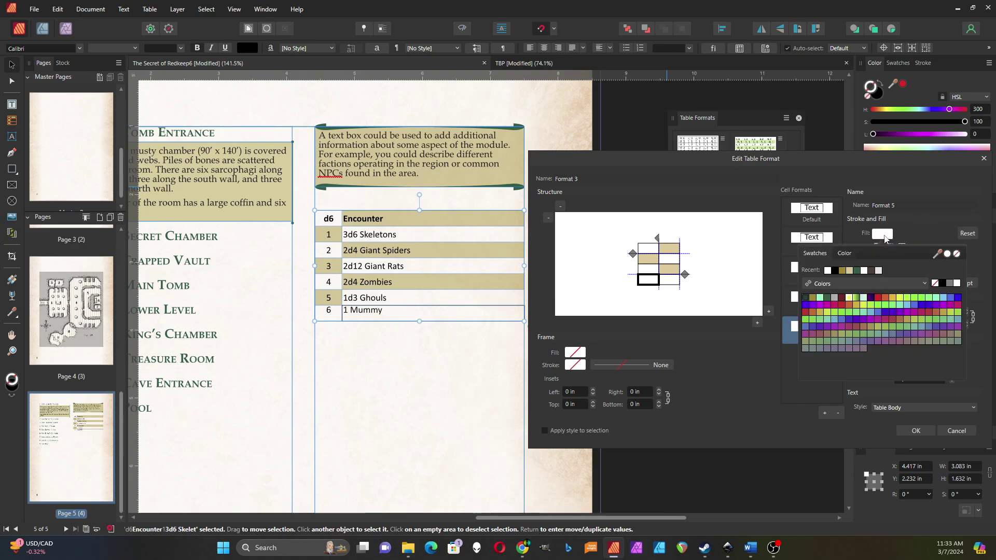
{"action": "left_click", "coordinate": [821, 299]}
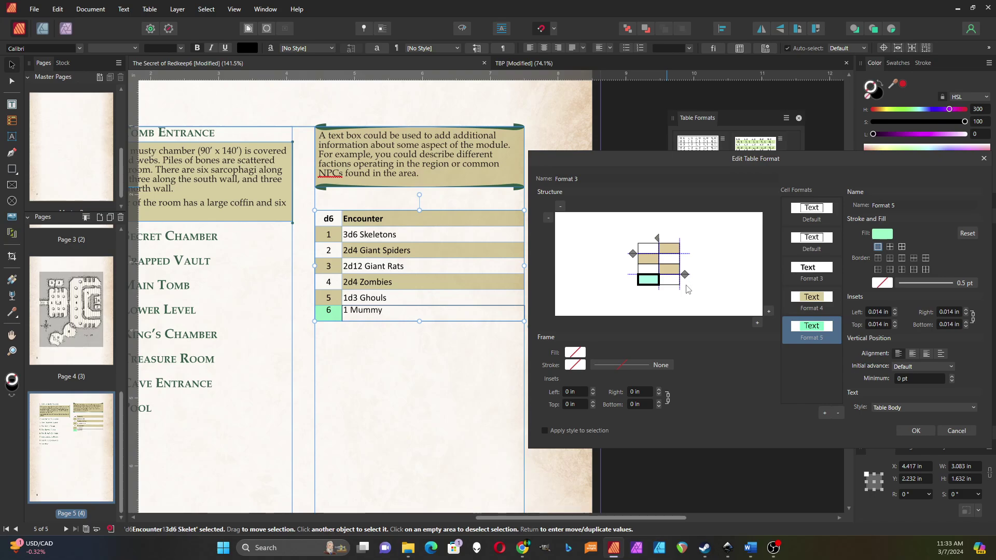
Try green Format 5 on the bottom-left and d6 header structure cells, then delete Format 5
{"action": "left_click", "coordinate": [757, 322]}
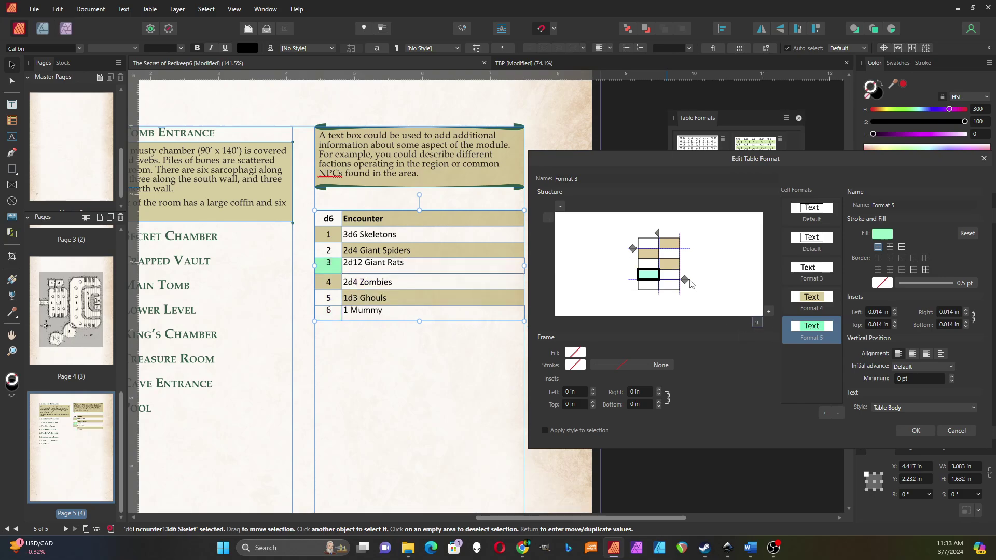
{"action": "left_click_drag", "start_coordinate": [685, 280], "coordinate": [685, 269]}
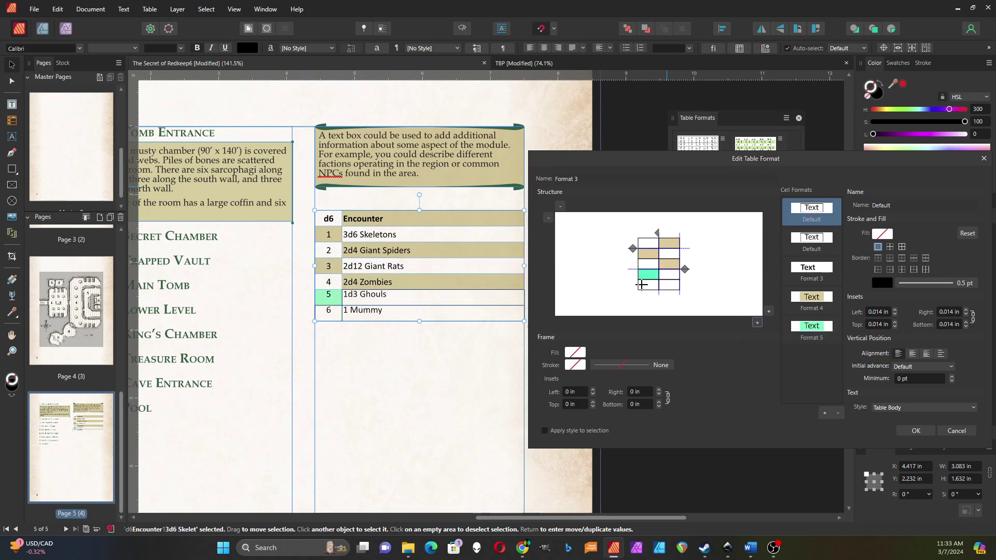
{"action": "left_click", "coordinate": [641, 284]}
{"action": "left_click", "coordinate": [815, 328]}
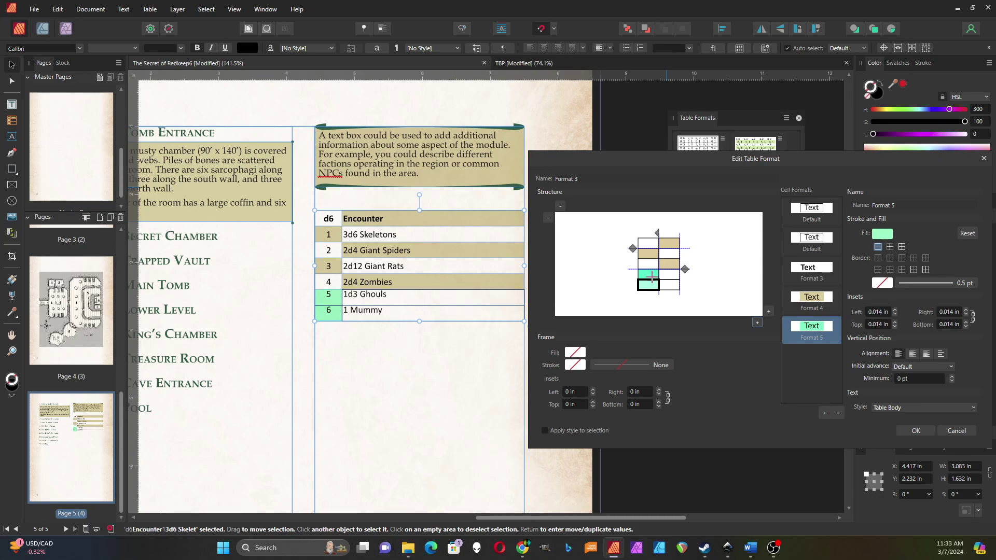
{"action": "left_click", "coordinate": [648, 243]}
{"action": "left_click", "coordinate": [819, 329]}
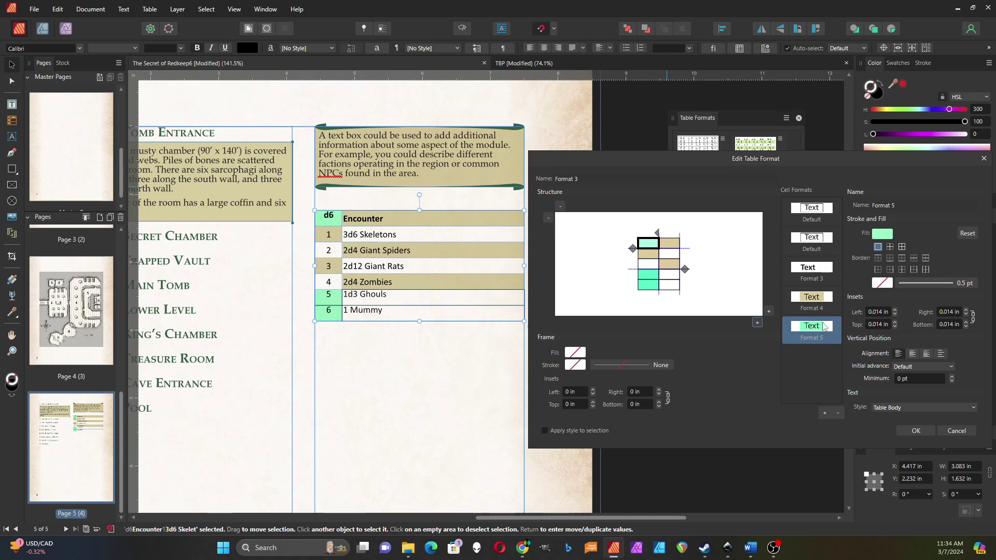
{"action": "left_click", "coordinate": [838, 413]}
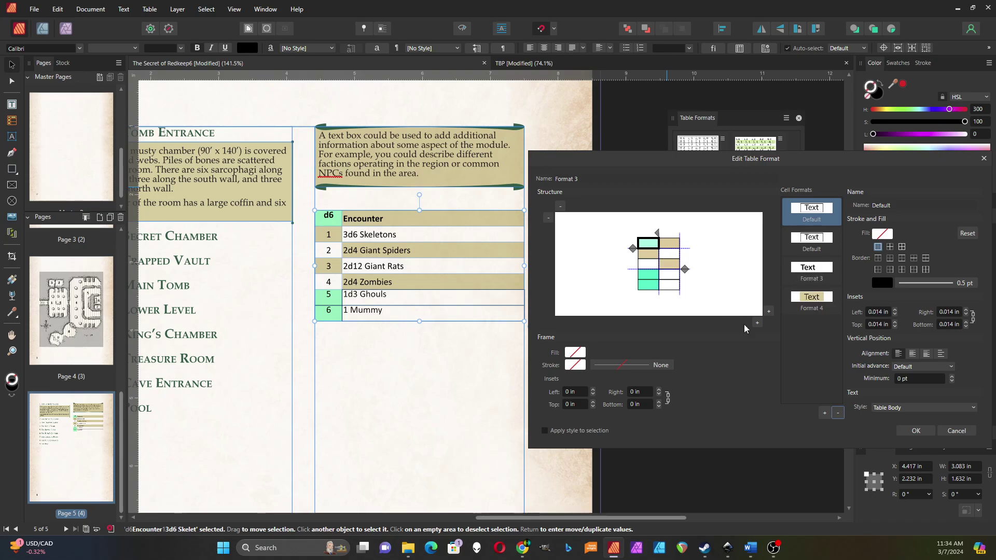
Delete one column and two rows from the Format 3 structure
{"action": "left_click", "coordinate": [549, 222]}
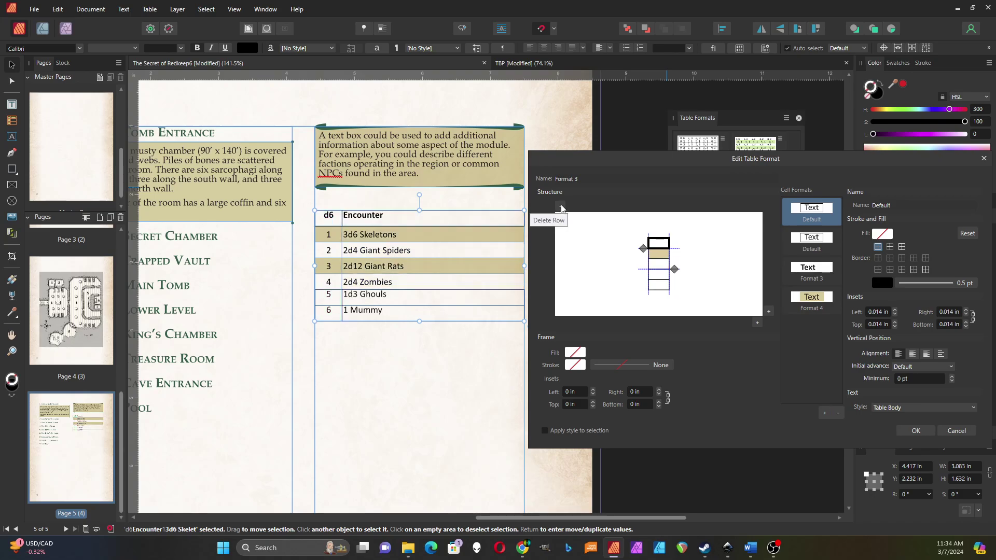
{"action": "left_click", "coordinate": [560, 208]}
{"action": "left_click", "coordinate": [561, 208]}
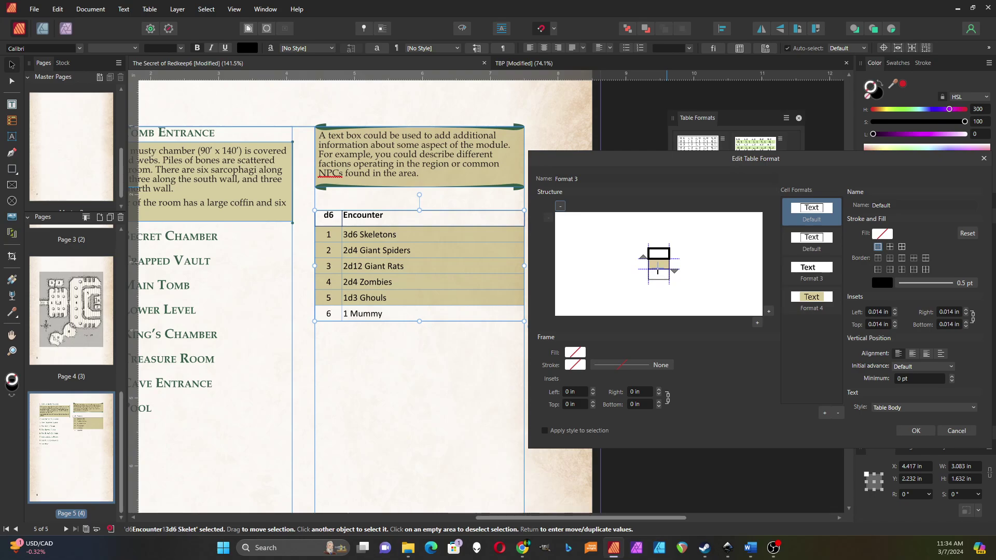
Assign white Format 3 to the top and middle structure cells and tan Format 4 to the bottom cell
{"action": "left_click", "coordinate": [658, 264]}
{"action": "left_click", "coordinate": [811, 271]}
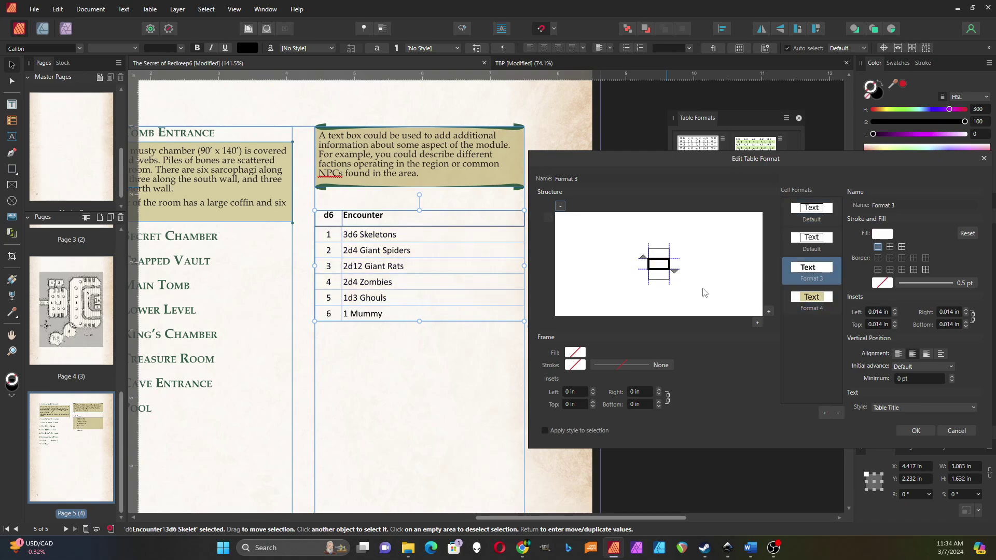
{"action": "left_click", "coordinate": [658, 274]}
{"action": "left_click", "coordinate": [821, 301]}
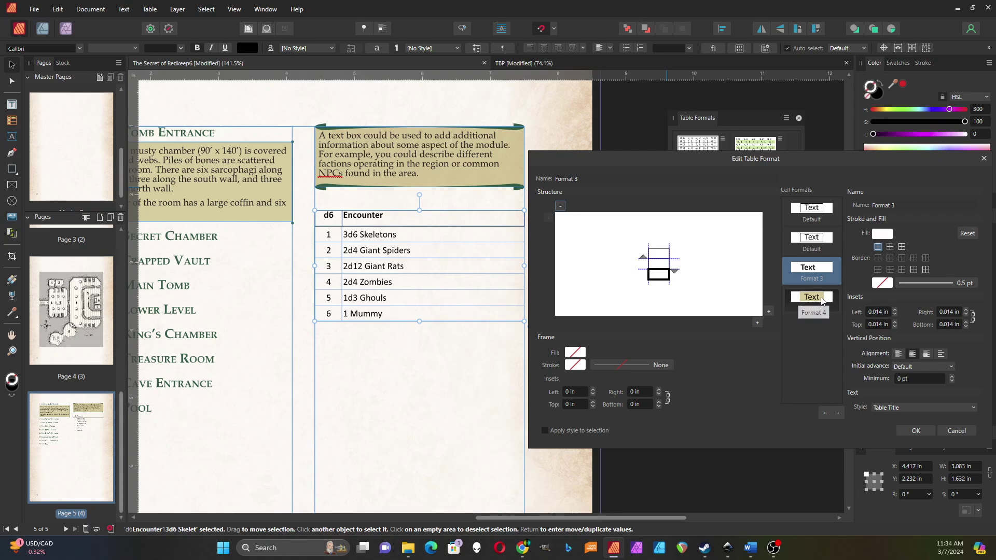
{"action": "left_click", "coordinate": [658, 254]}
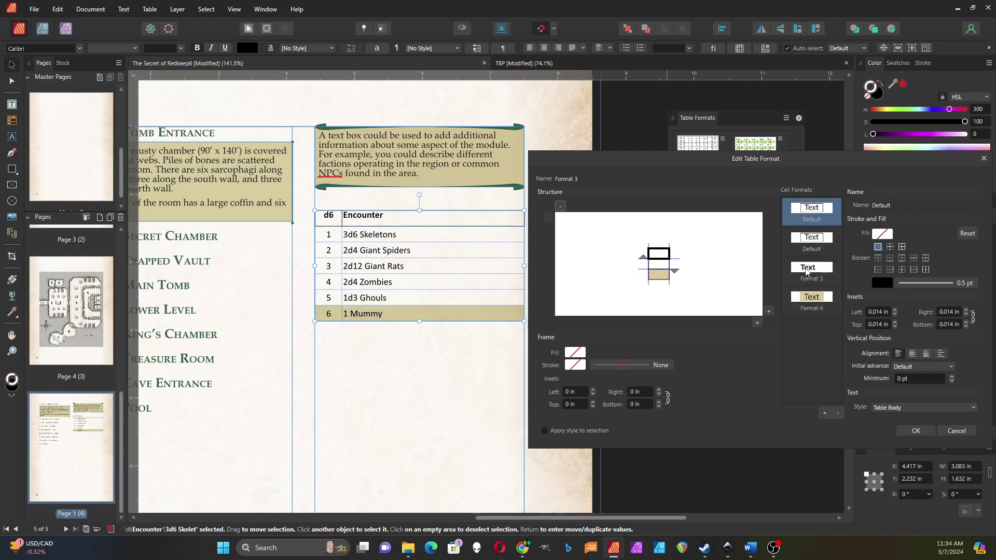
{"action": "left_click", "coordinate": [808, 270]}
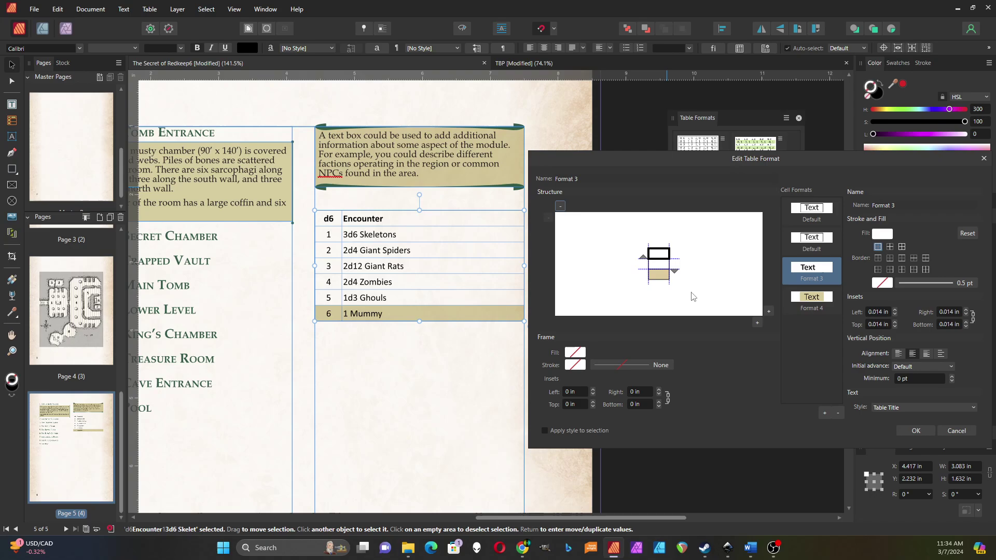
Extend the repeat range and assign Format 3 and tan Format 4 so rows 2, 4 and 6 are tan
{"action": "left_click_drag", "start_coordinate": [674, 270], "coordinate": [674, 278]}
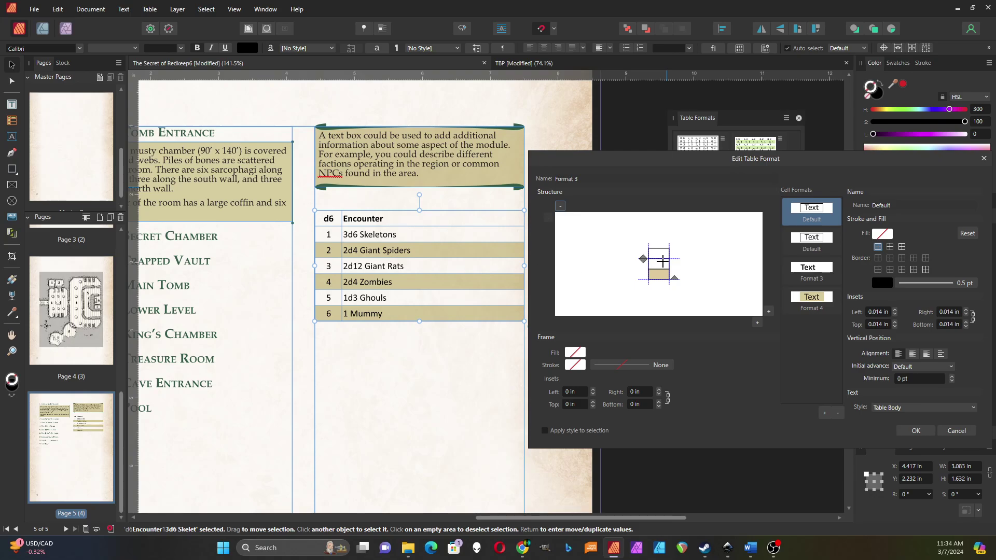
{"action": "left_click", "coordinate": [817, 271]}
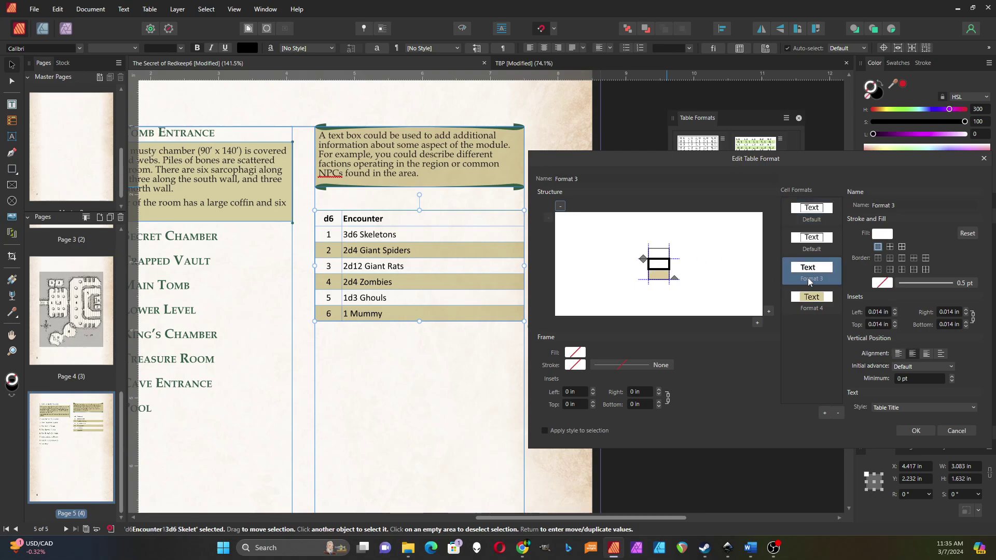
{"action": "left_click_drag", "start_coordinate": [827, 269], "coordinate": [812, 274]}
{"action": "left_click", "coordinate": [812, 297]}
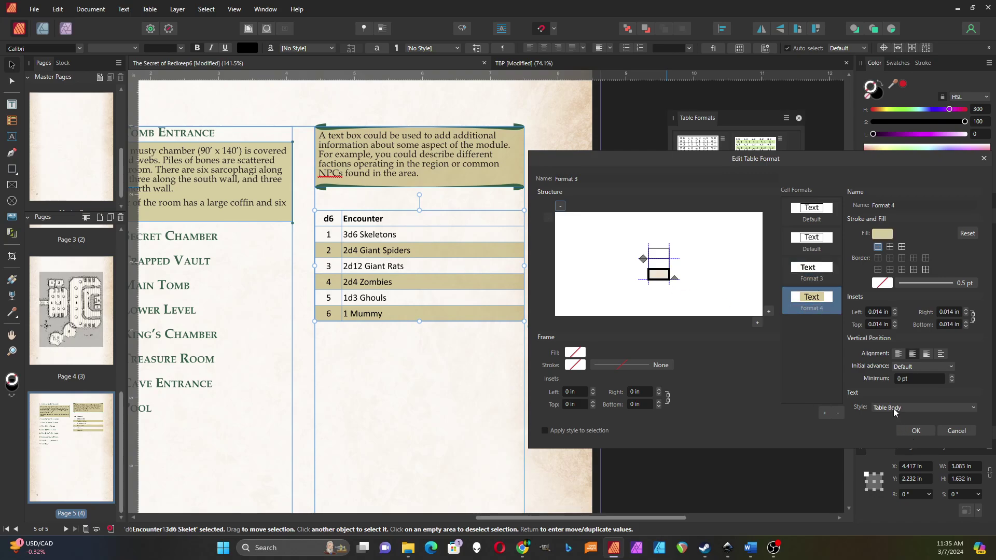
{"action": "left_click", "coordinate": [811, 270]}
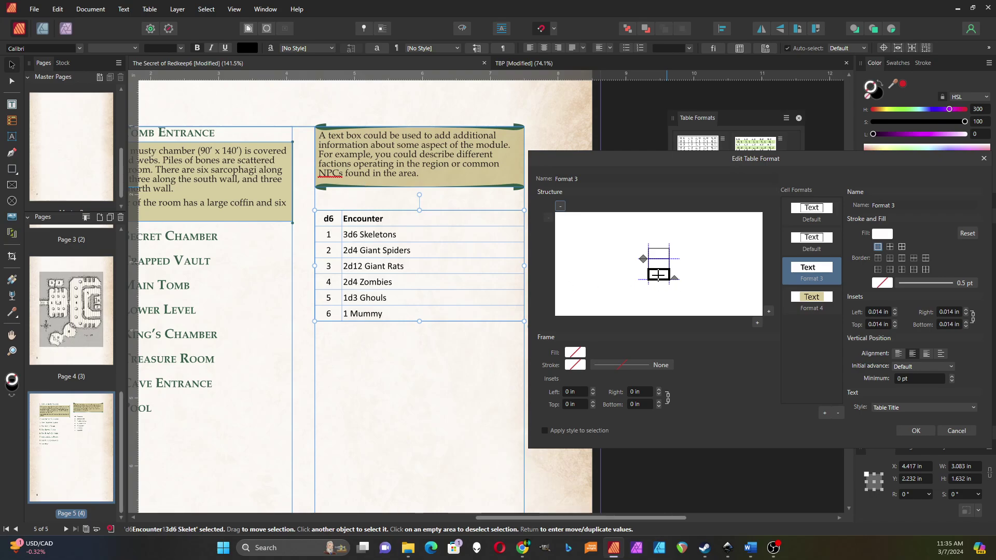
{"action": "left_click", "coordinate": [817, 300]}
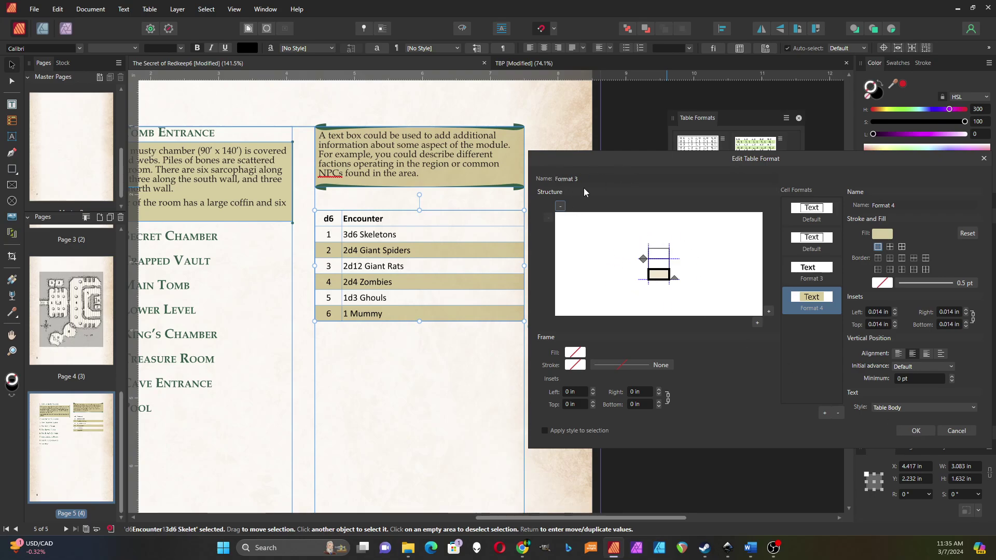
Accept the edited table format, then switch the table's blend mode to Normal and back to Multiply
{"action": "left_click", "coordinate": [916, 431]}
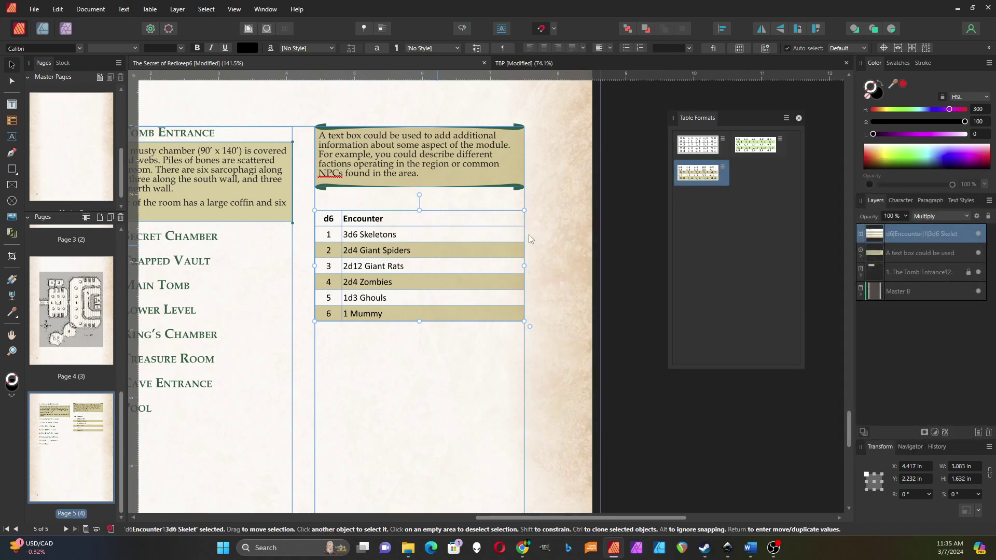
{"action": "left_click", "coordinate": [967, 217]}
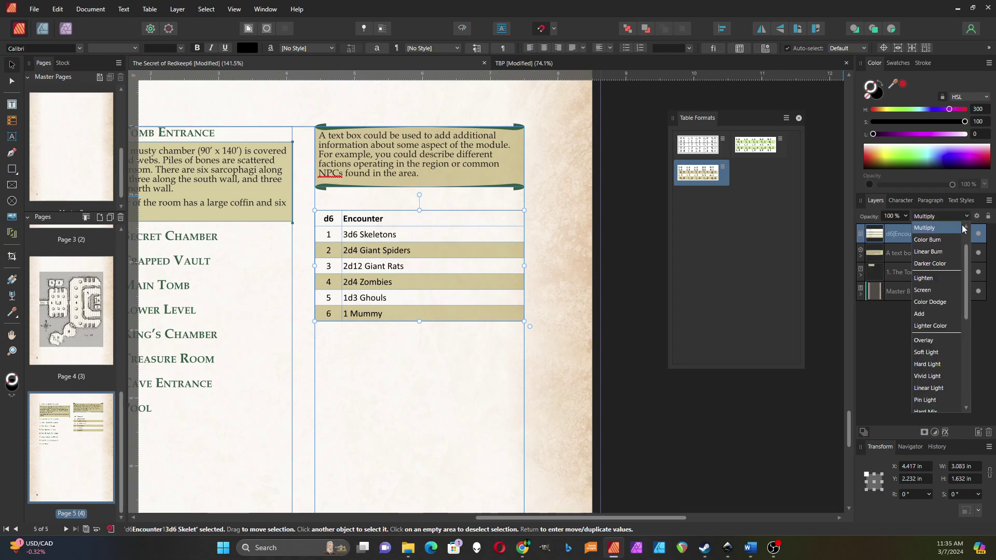
{"action": "scroll", "coordinate": [960, 231], "scroll_direction": "up", "scroll_amount": 2}
{"action": "left_click", "coordinate": [921, 229]}
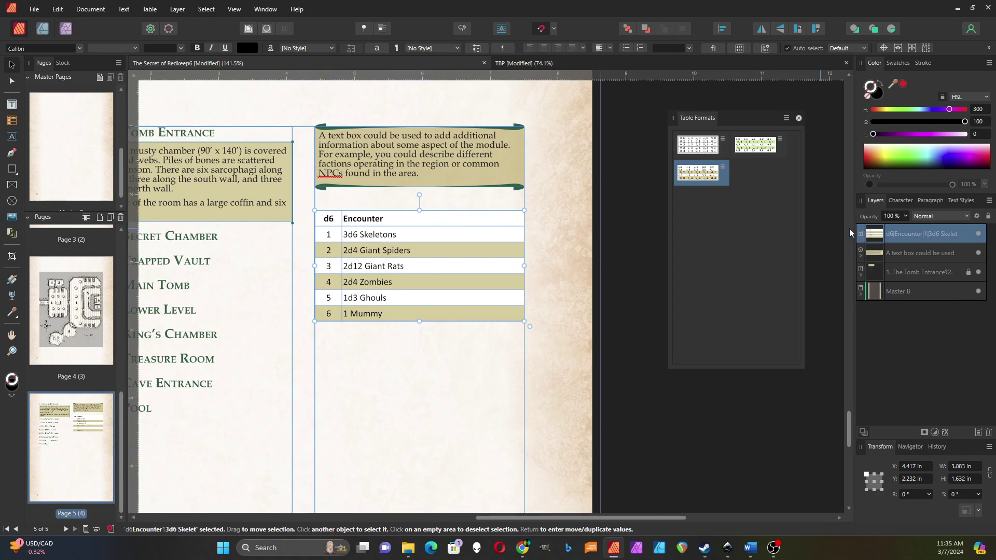
{"action": "left_click", "coordinate": [967, 217]}
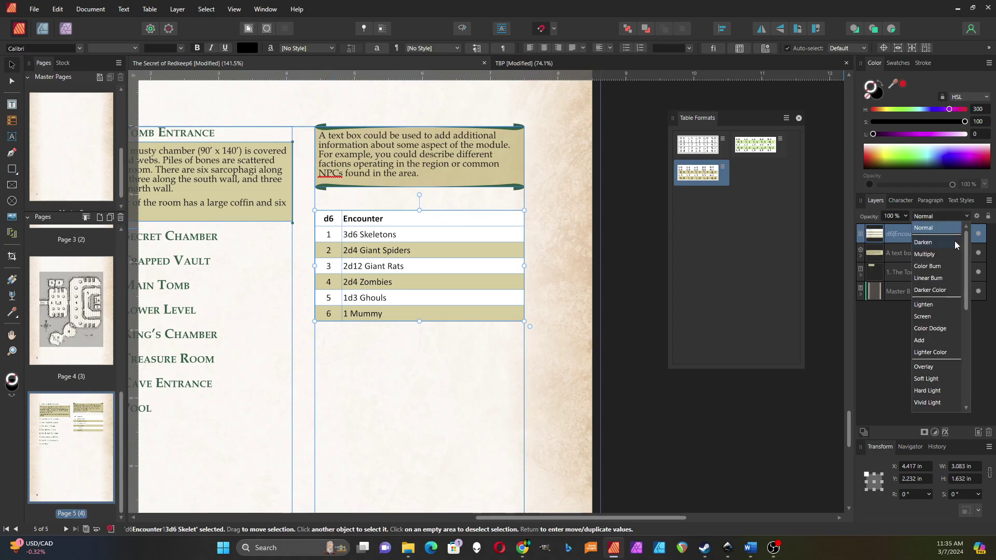
{"action": "left_click", "coordinate": [943, 254]}
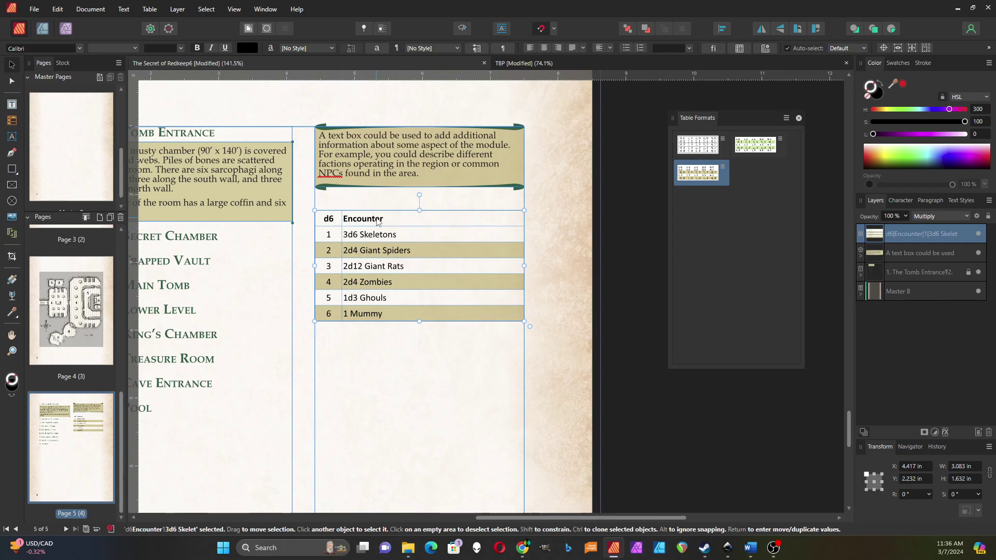
Insert a new row next to the d6 / Encounter header row
{"action": "double_click", "coordinate": [324, 239]}
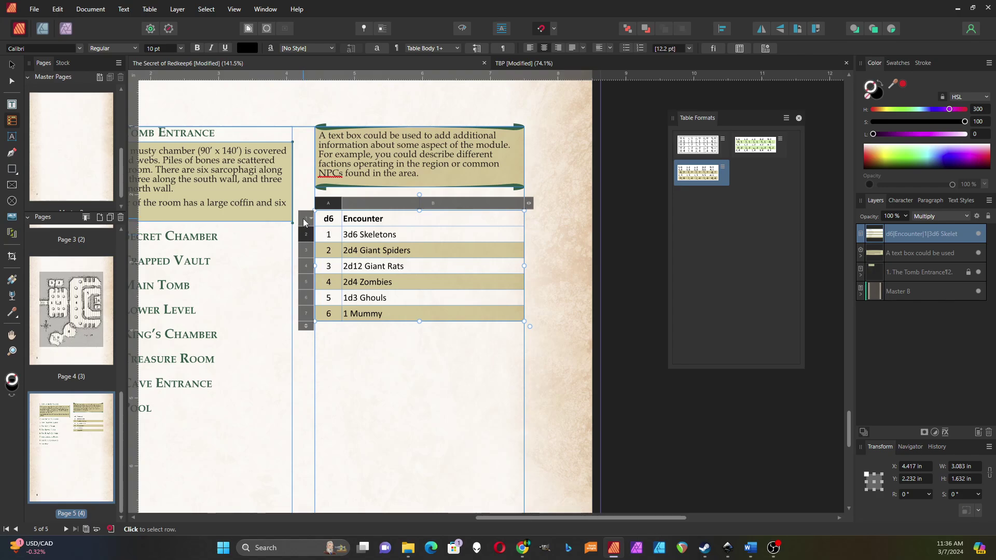
{"action": "left_click", "coordinate": [305, 219]}
{"action": "right_click", "coordinate": [304, 222]}
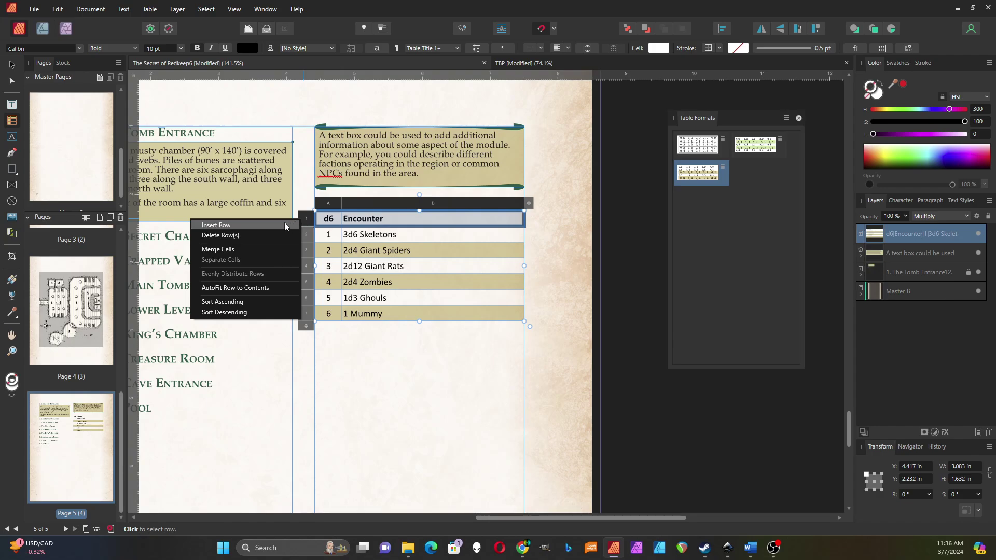
{"action": "left_click", "coordinate": [216, 226]}
Move the d6 and Encounter header text from row 1 down into row 2
{"action": "left_click", "coordinate": [326, 220]}
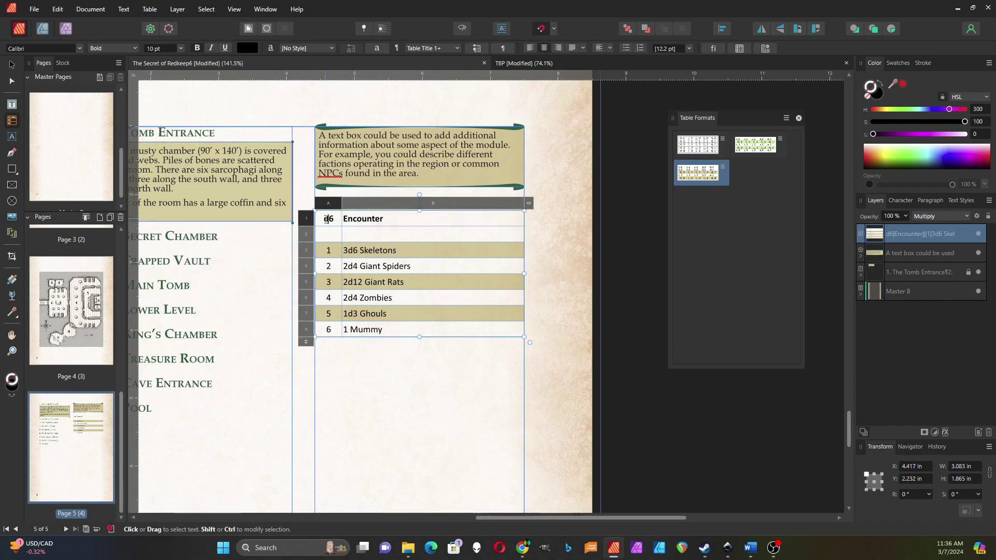
{"action": "left_click_drag", "start_coordinate": [324, 219], "coordinate": [375, 221]}
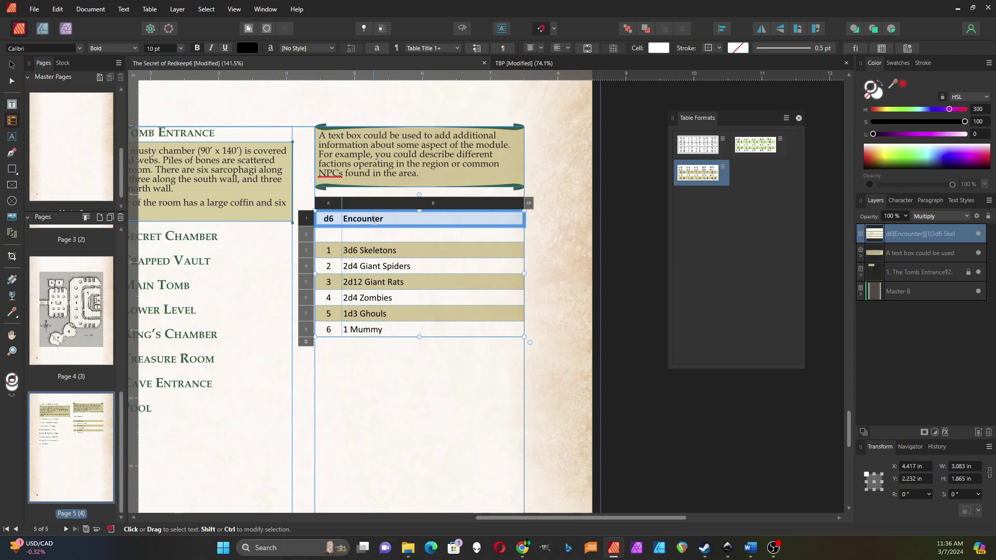
{"action": "key", "text": "ctrl+x"}
{"action": "left_click_drag", "start_coordinate": [327, 234], "coordinate": [359, 233]}
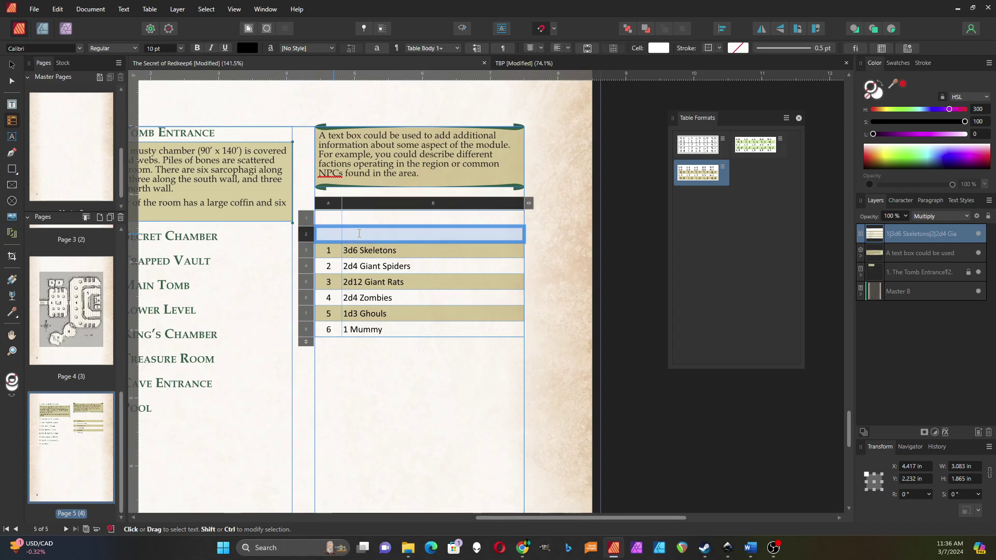
{"action": "key", "text": "ctrl+v"}
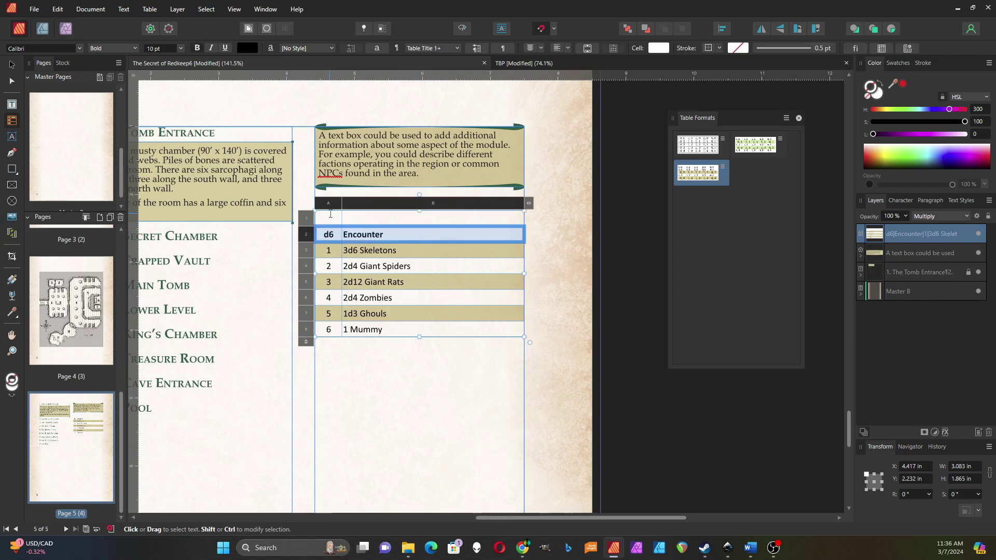
{"action": "left_click_drag", "start_coordinate": [330, 216], "coordinate": [405, 219]}
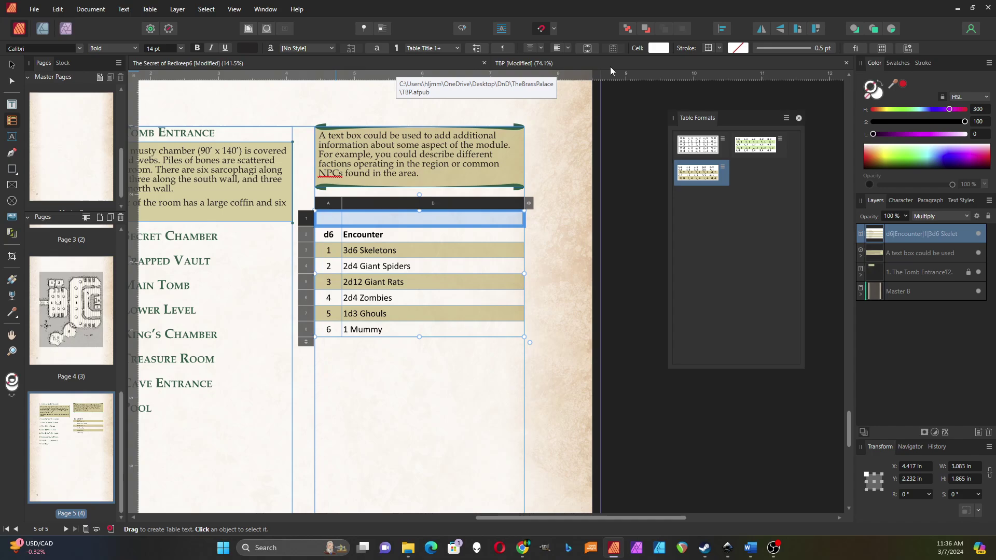
Merge the top row's cells and type the title 'Random Encounter Table'
{"action": "right_click", "coordinate": [318, 217]}
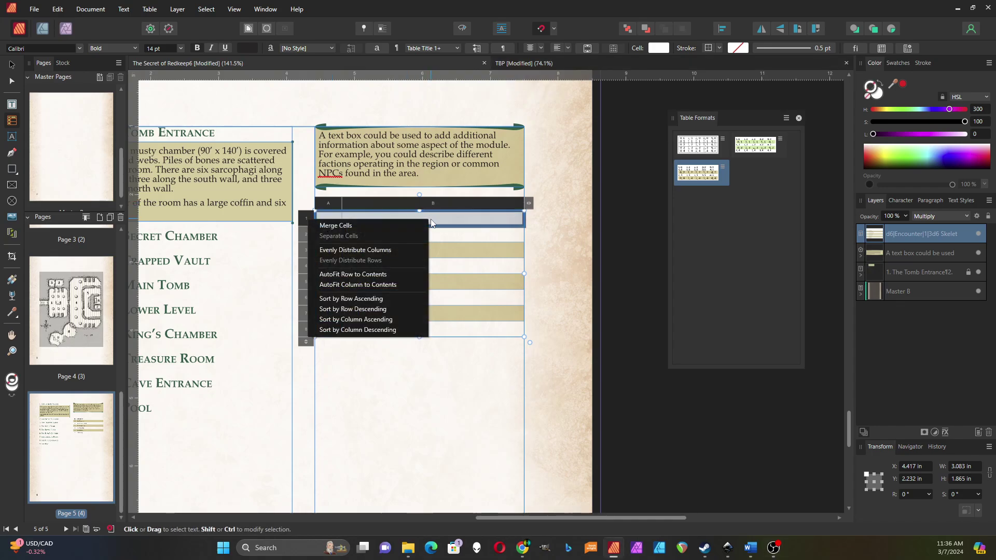
{"action": "left_click", "coordinate": [364, 227]}
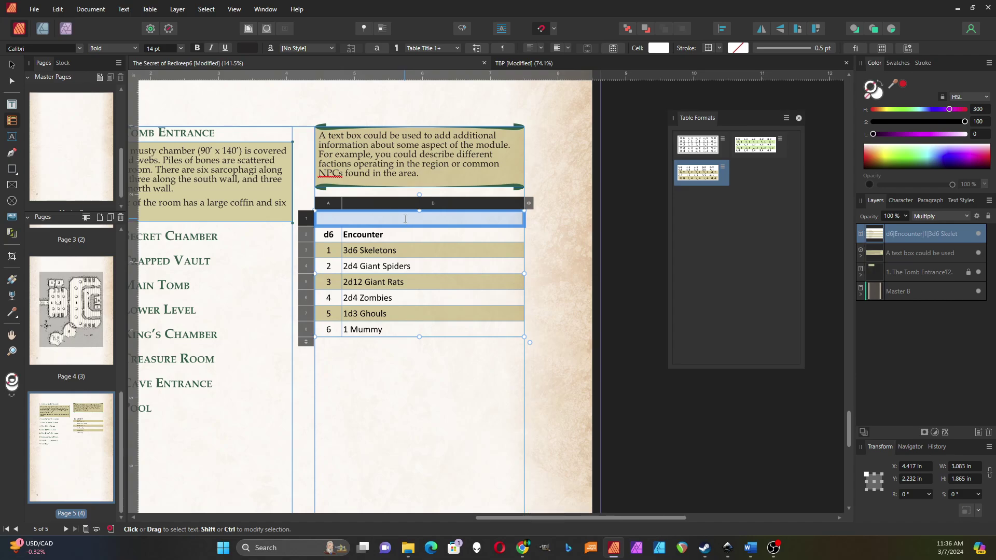
{"action": "left_click", "coordinate": [405, 218]}
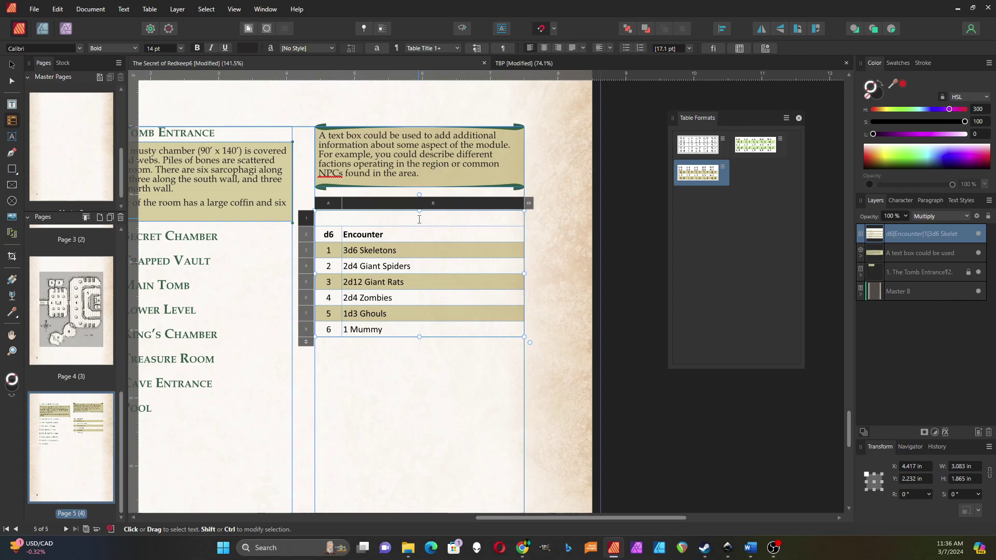
{"action": "type", "text": "Random "}
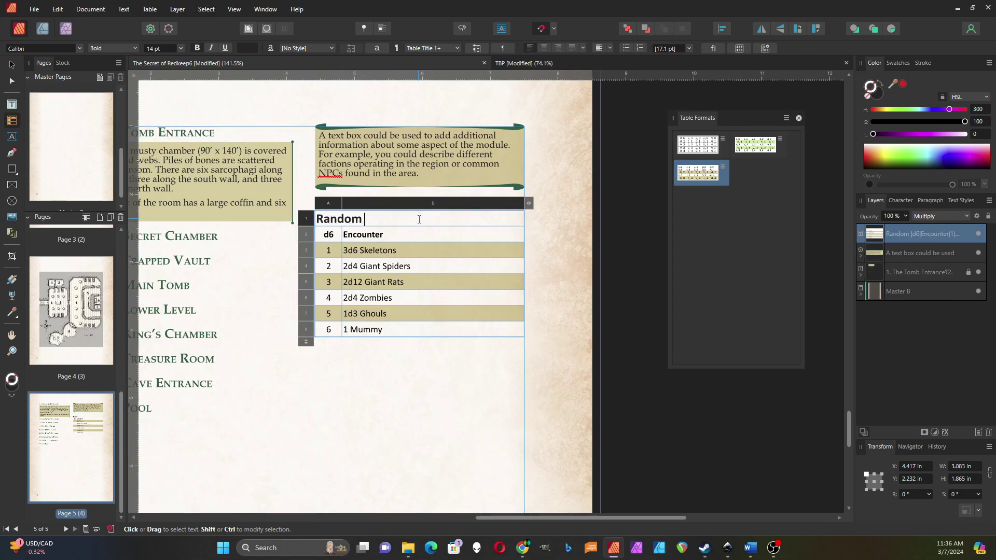
{"action": "type", "text": "Encounter Table"}
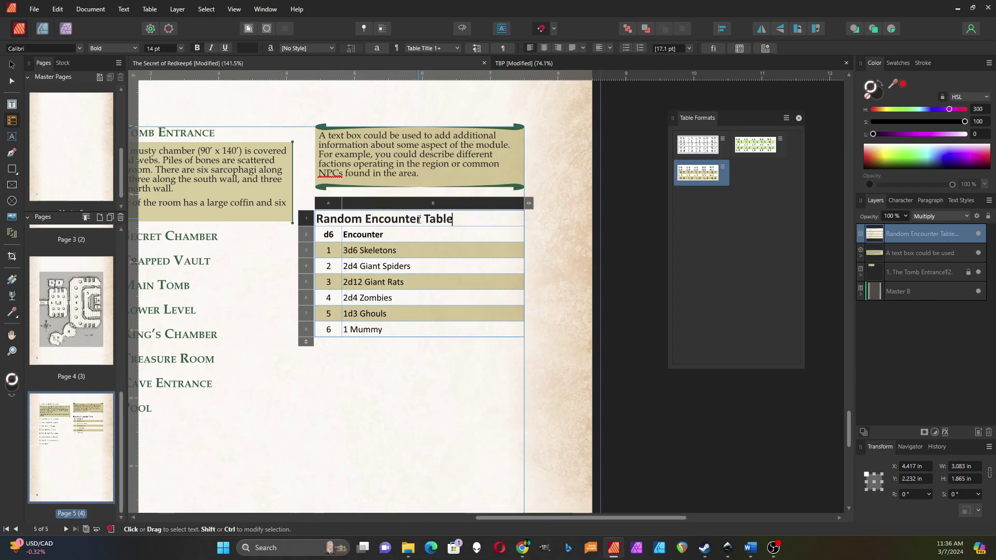
Center the 'Random Encounter Table' title at 14 pt in the merged top row
{"action": "left_click_drag", "start_coordinate": [453, 219], "coordinate": [314, 222]}
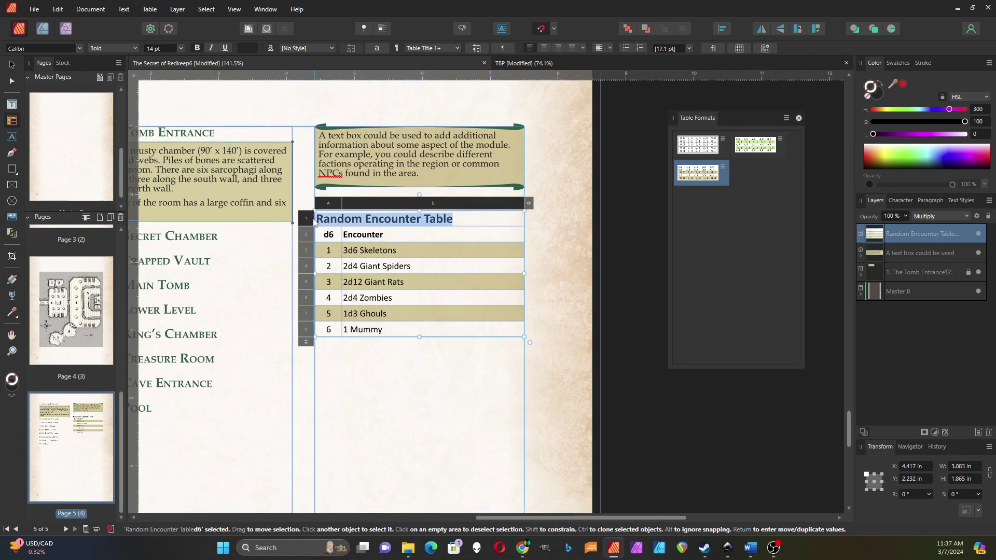
{"action": "left_click", "coordinate": [181, 49]}
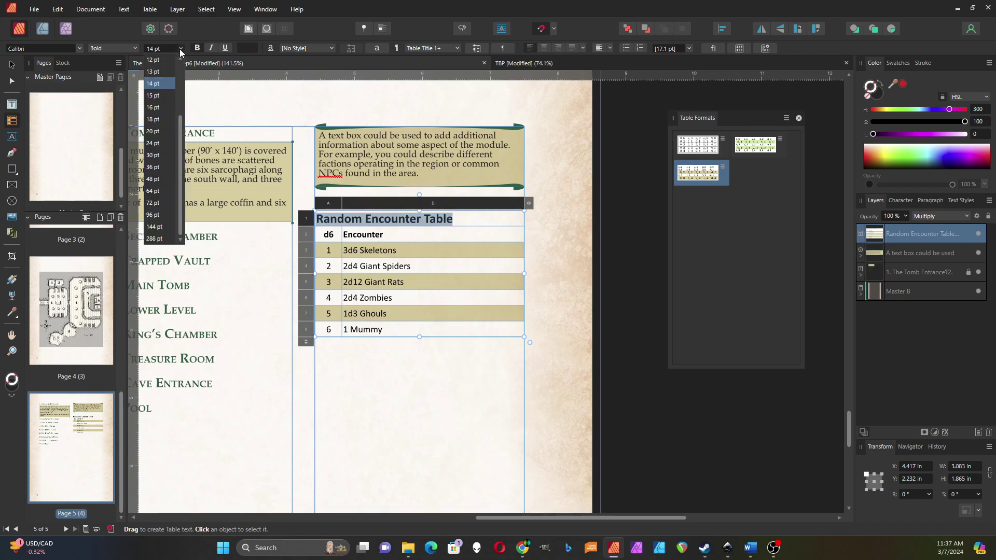
{"action": "left_click", "coordinate": [163, 86]}
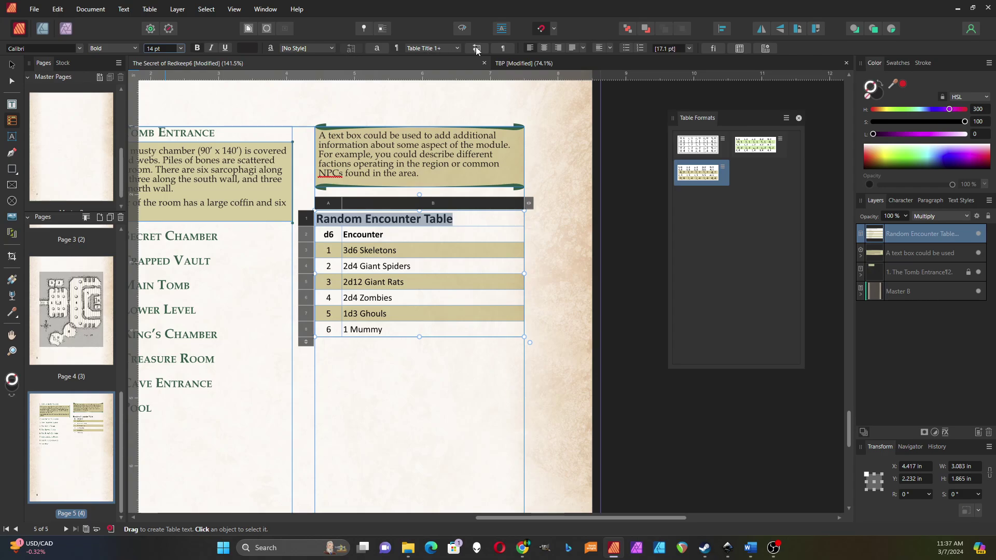
{"action": "left_click", "coordinate": [544, 48]}
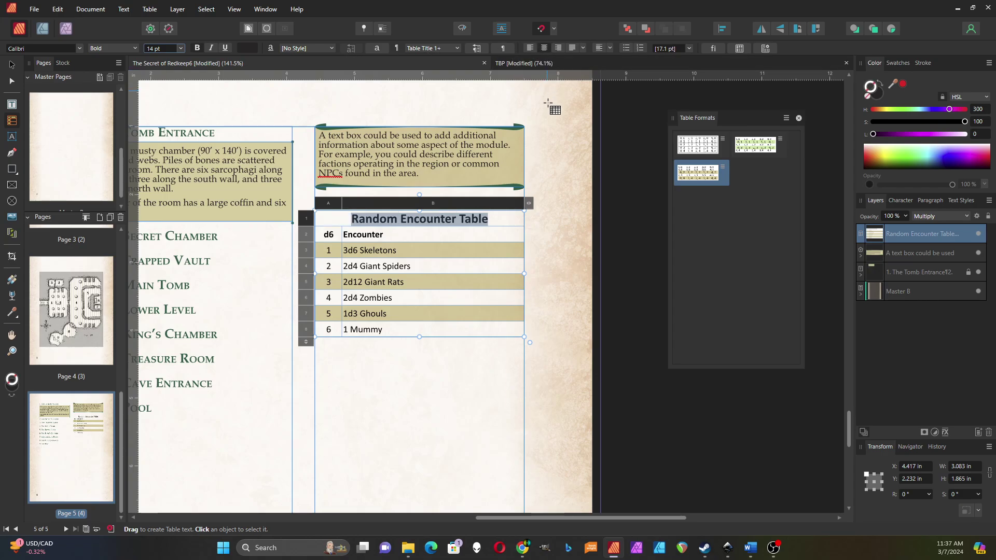
{"action": "key", "text": "Escape"}
{"action": "key", "text": "Escape"}
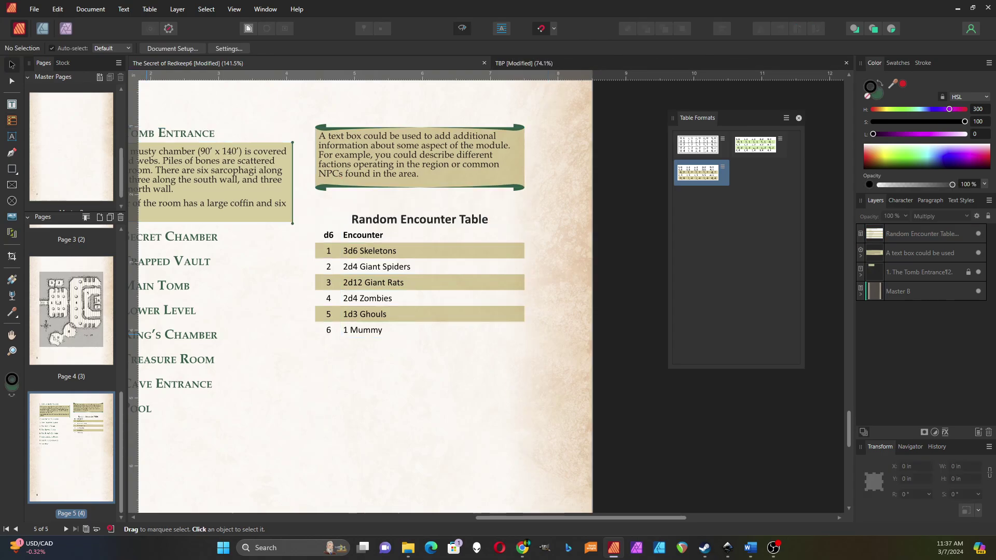